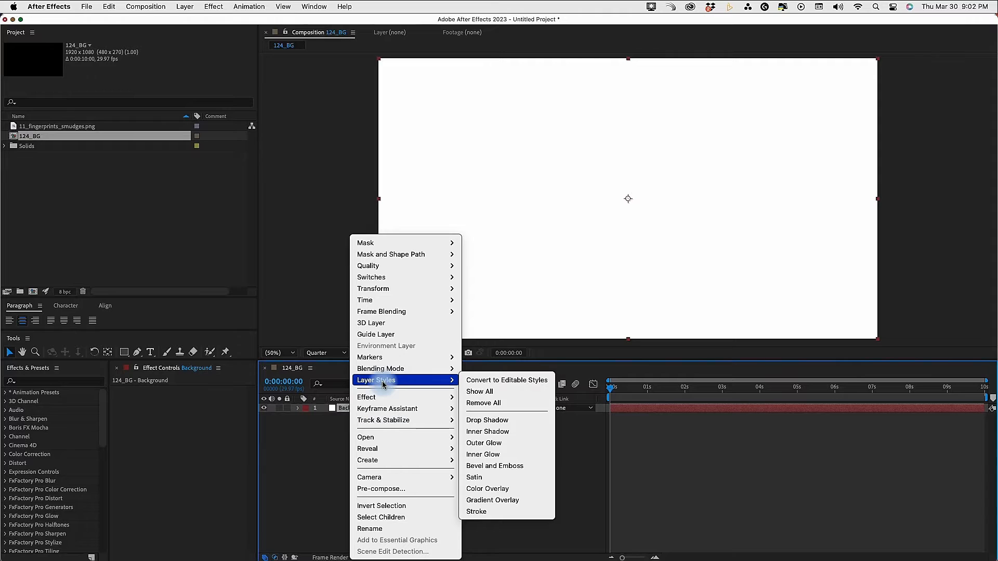
Add the Inner Shadow, Color Overlay and Gradient Overlay layer styles to the Background layer
{"action": "left_click", "coordinate": [500, 436]}
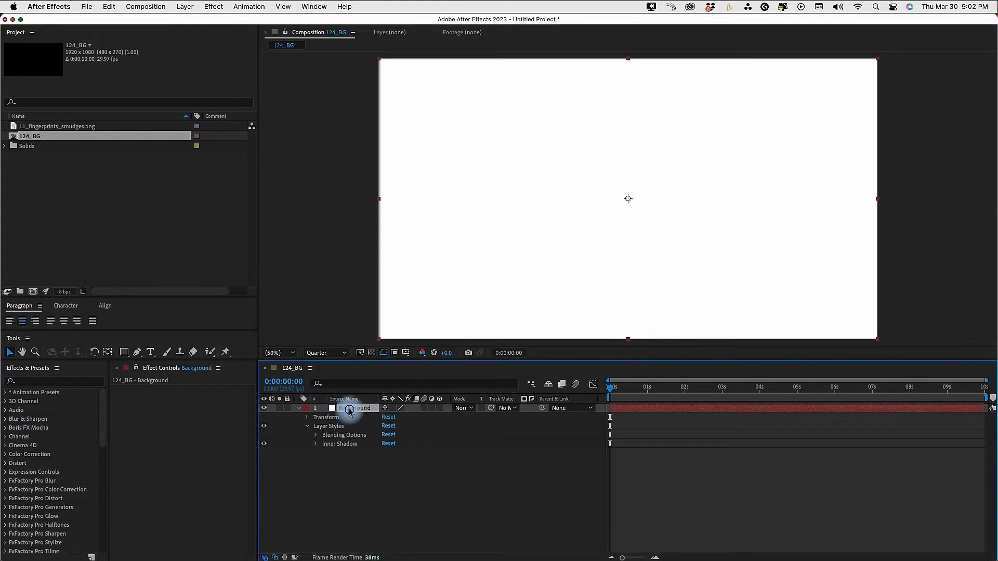
{"action": "right_click", "coordinate": [338, 408]}
{"action": "mouse_move", "coordinate": [379, 384]}
{"action": "left_click", "coordinate": [498, 488]}
{"action": "right_click", "coordinate": [355, 409]}
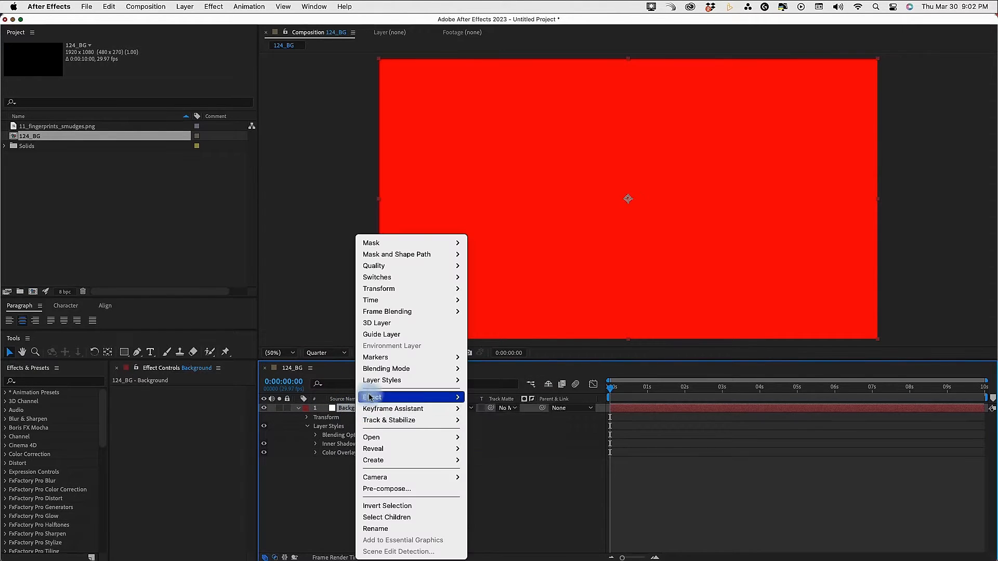
{"action": "mouse_move", "coordinate": [384, 380]}
{"action": "left_click", "coordinate": [493, 500]}
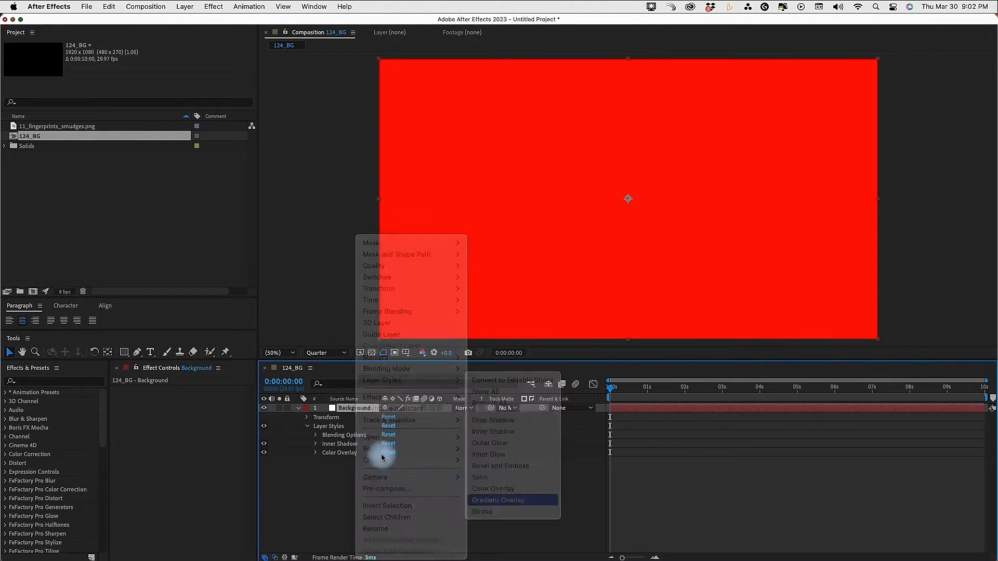
Hide the Background layer's Inner Shadow and Color Overlay, and set the Gradient Overlay style to Reflected
{"action": "left_click", "coordinate": [264, 452]}
{"action": "left_click", "coordinate": [316, 462]}
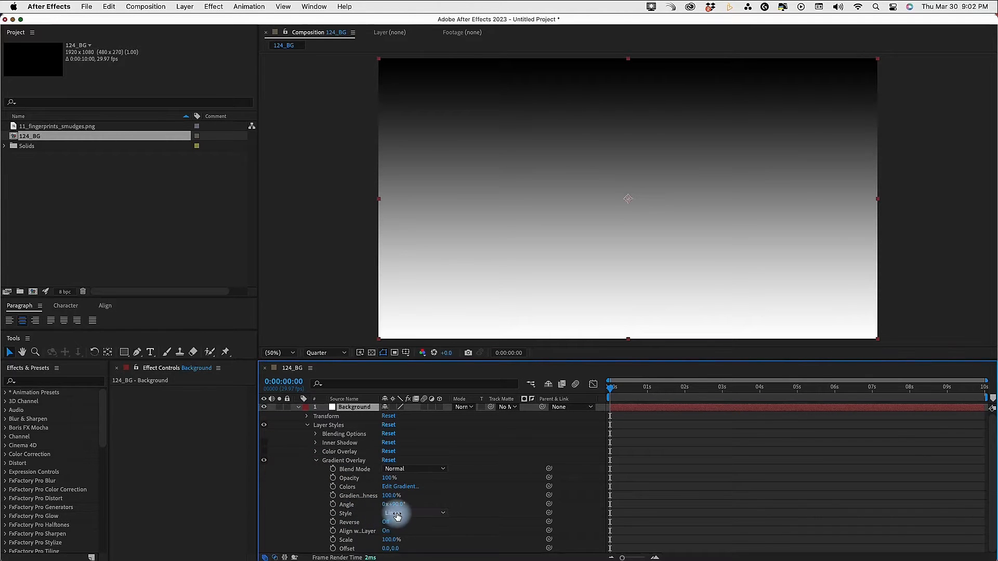
{"action": "left_click", "coordinate": [392, 513]}
{"action": "left_click", "coordinate": [414, 540]}
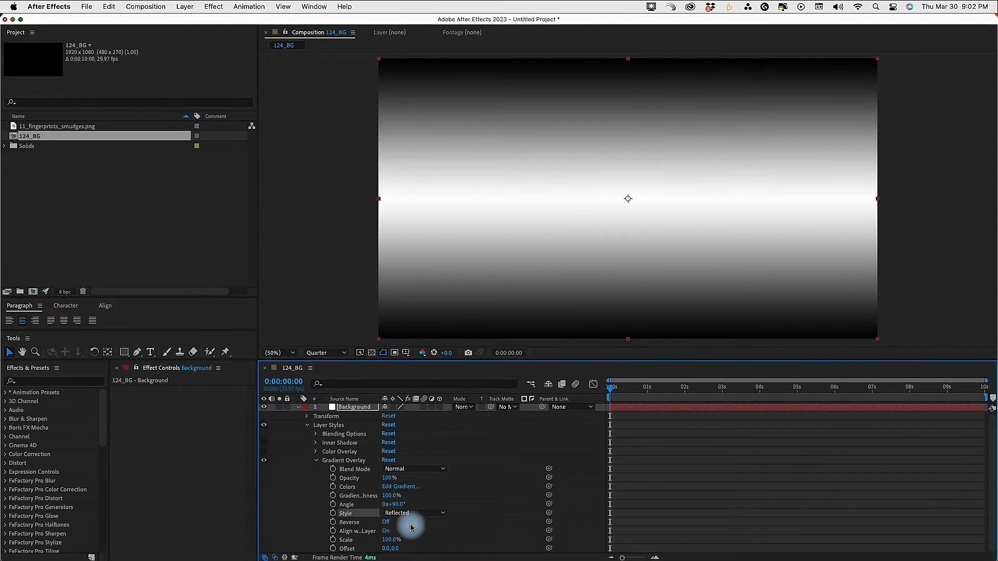
Change the black end stop of the Gradient Overlay's colors to a light gray
{"action": "left_click", "coordinate": [392, 488]}
{"action": "left_click", "coordinate": [677, 158]}
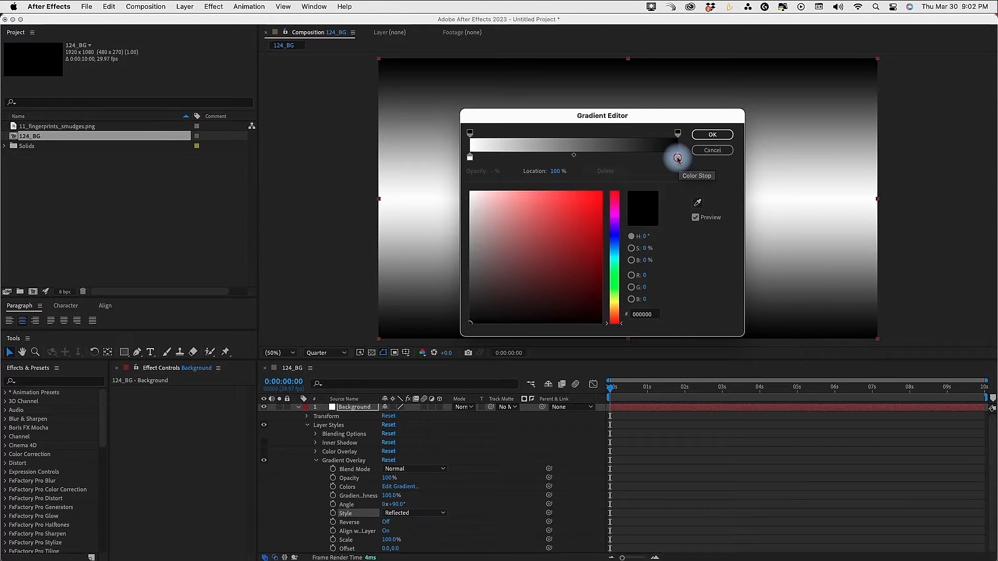
{"action": "left_click_drag", "start_coordinate": [471, 318], "coordinate": [456, 221]}
{"action": "left_click", "coordinate": [715, 136]}
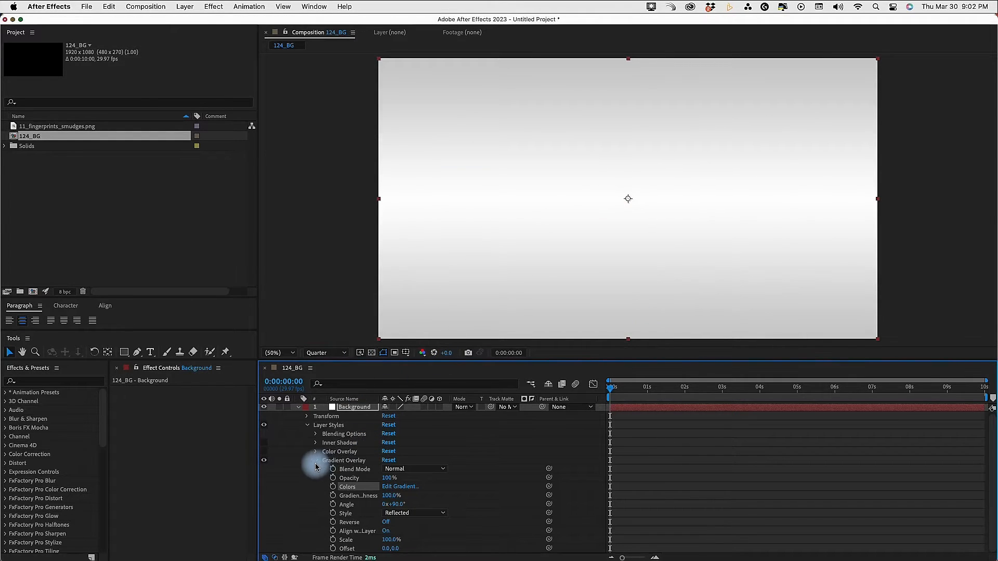
{"action": "left_click", "coordinate": [316, 462]}
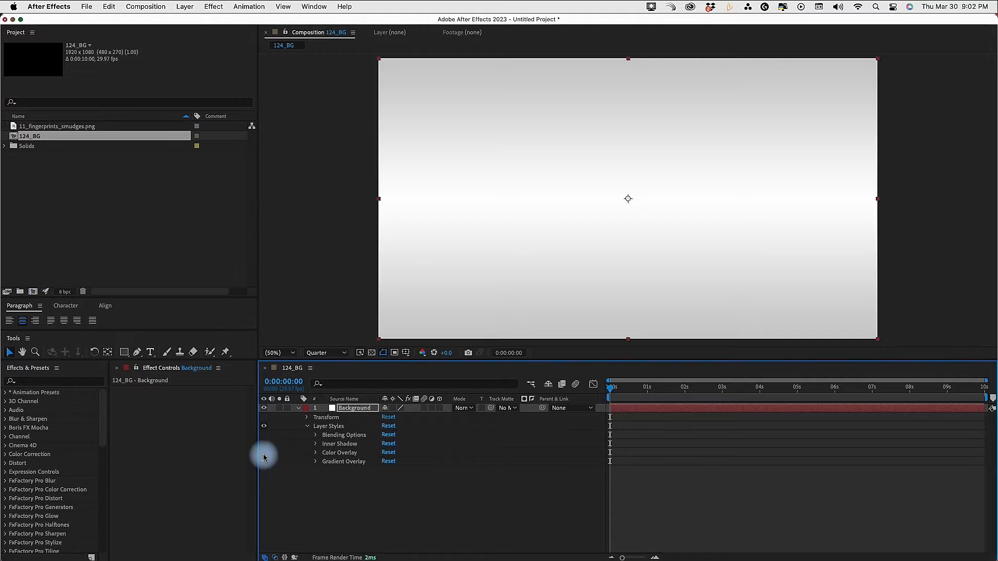
Turn the Color Overlay back on and set its color to a pale blue with a hue of 197°
{"action": "left_click", "coordinate": [264, 452]}
{"action": "left_click", "coordinate": [315, 453]}
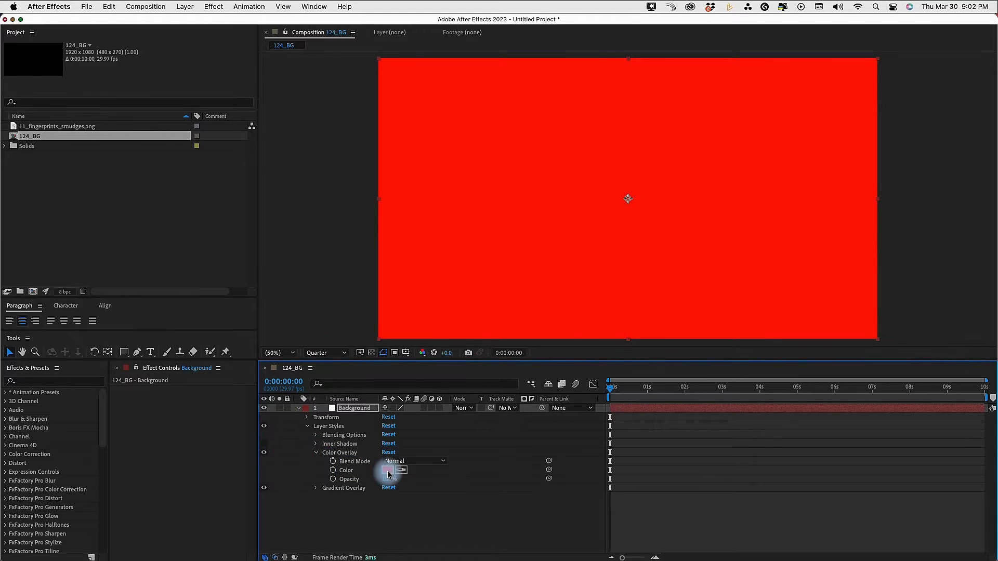
{"action": "left_click", "coordinate": [387, 470]}
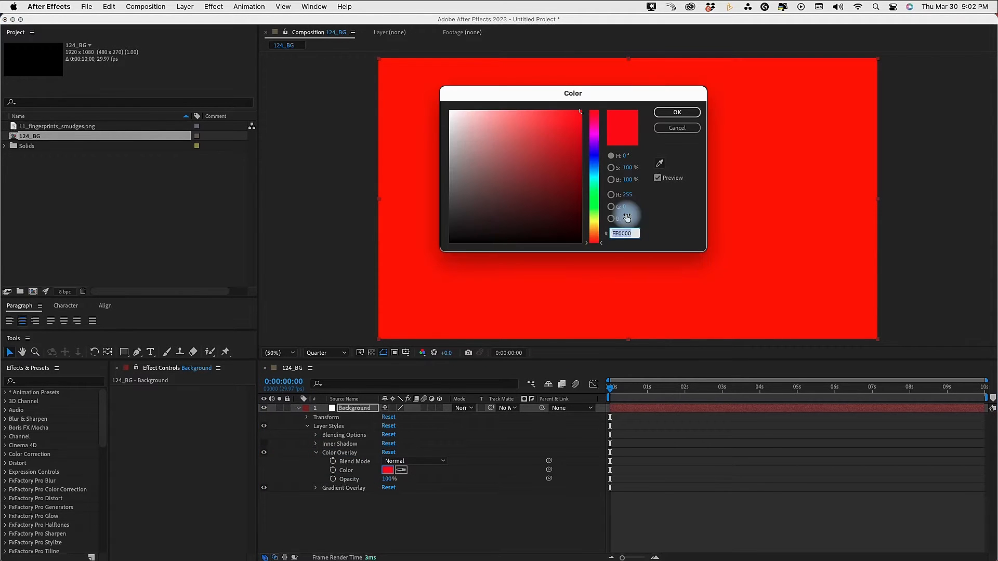
{"action": "left_click", "coordinate": [593, 170]}
{"action": "left_click_drag", "start_coordinate": [557, 133], "coordinate": [469, 97]}
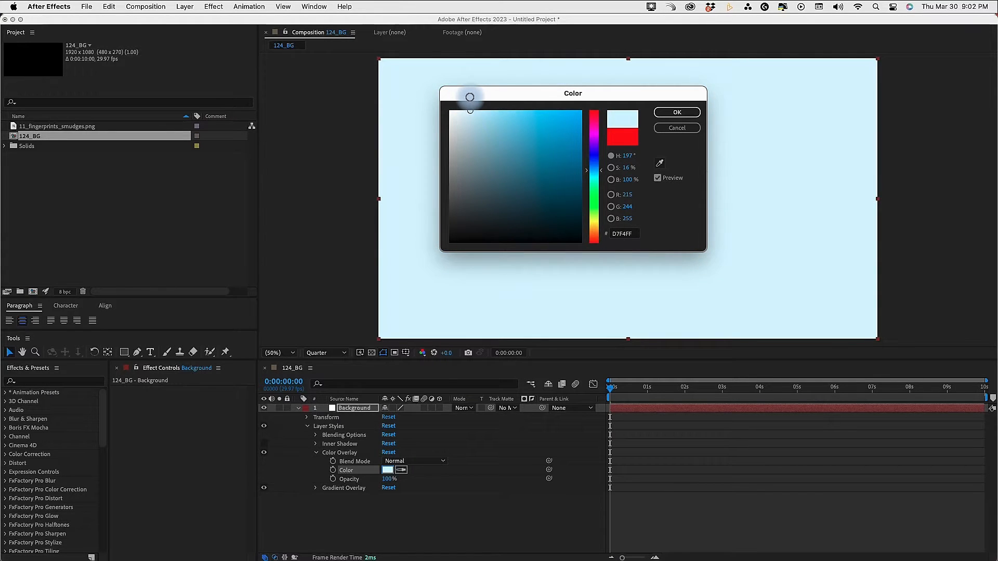
{"action": "left_click_drag", "start_coordinate": [471, 96], "coordinate": [474, 96]}
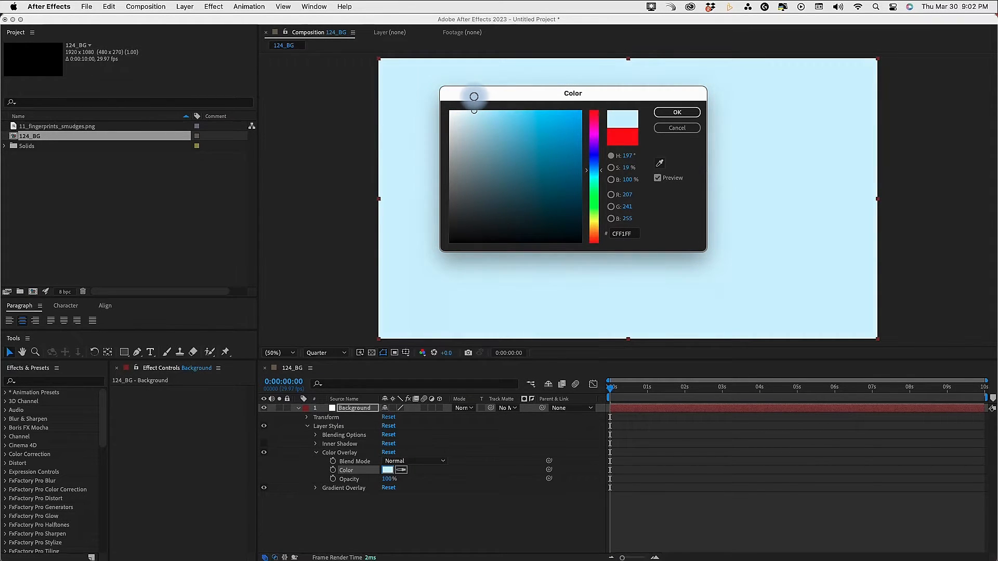
{"action": "left_click", "coordinate": [682, 113]}
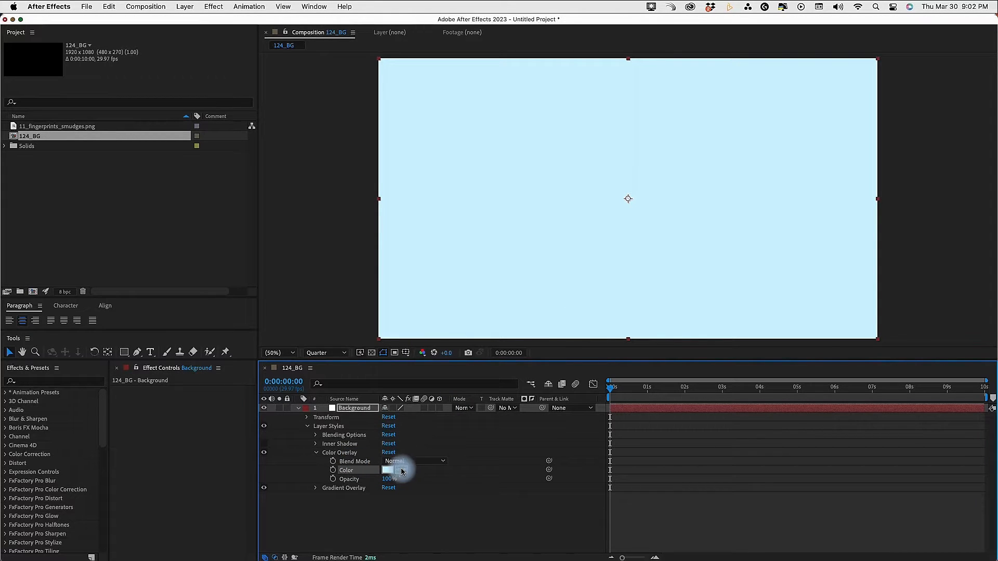
Set the Color Overlay's blend mode to Overlay and make its blue slightly stronger, about BFEDFF
{"action": "left_click", "coordinate": [400, 462]}
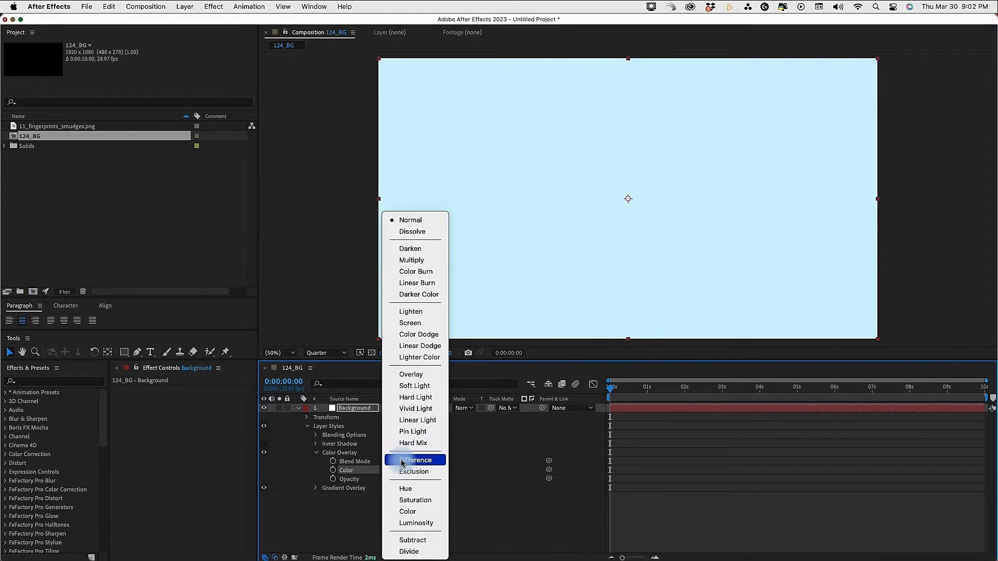
{"action": "left_click", "coordinate": [422, 375]}
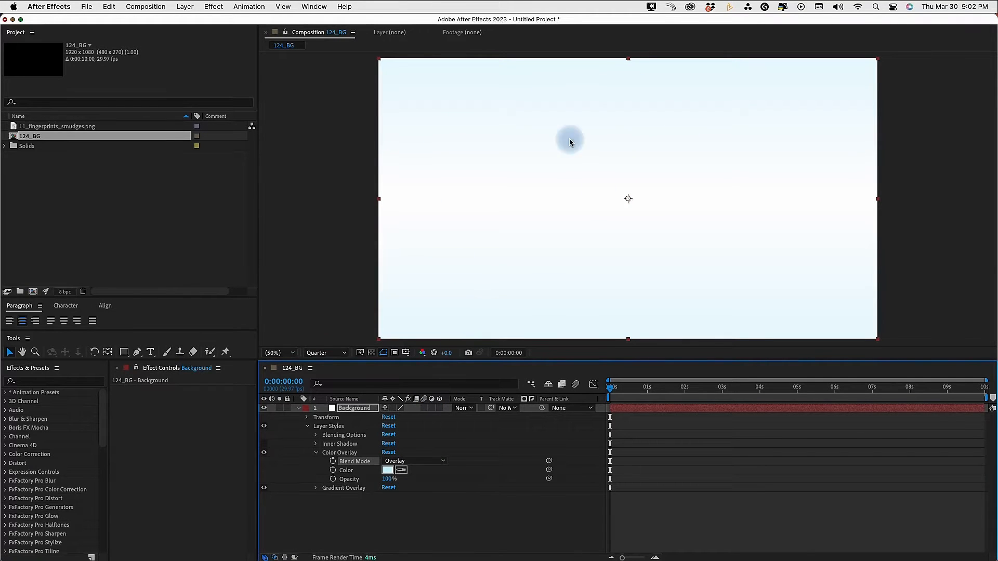
{"action": "left_click", "coordinate": [387, 470]}
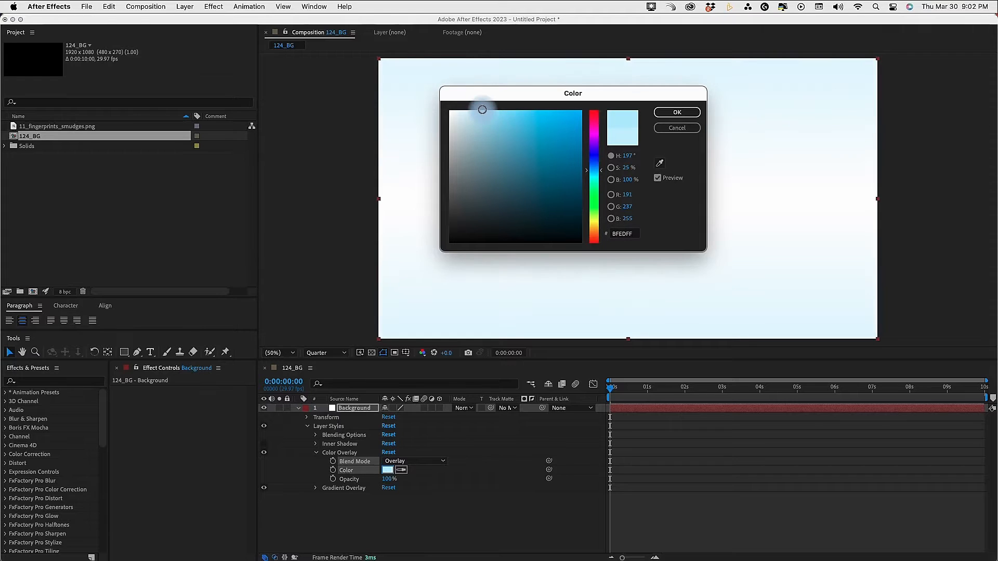
{"action": "left_click", "coordinate": [681, 112]}
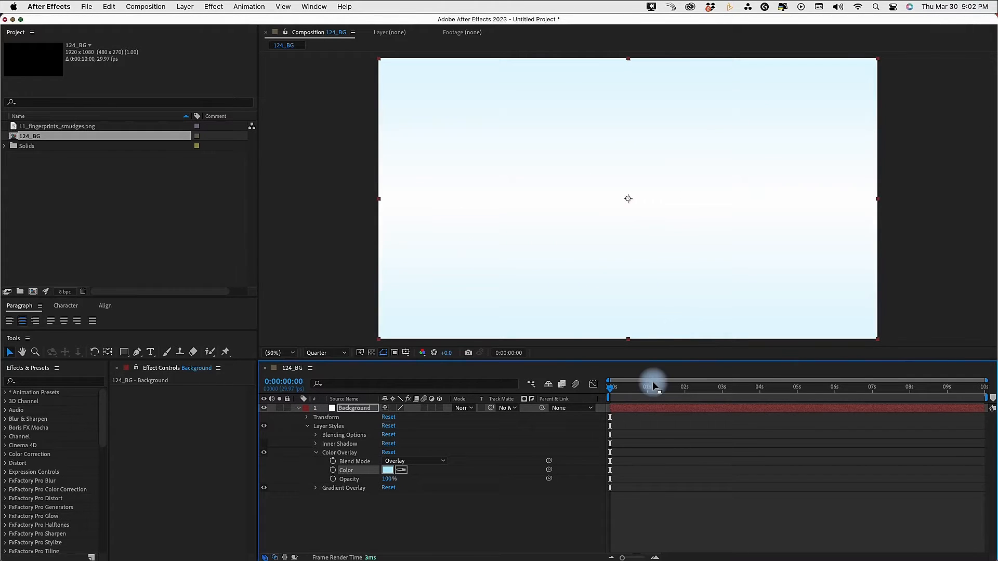
{"action": "left_click", "coordinate": [316, 453]}
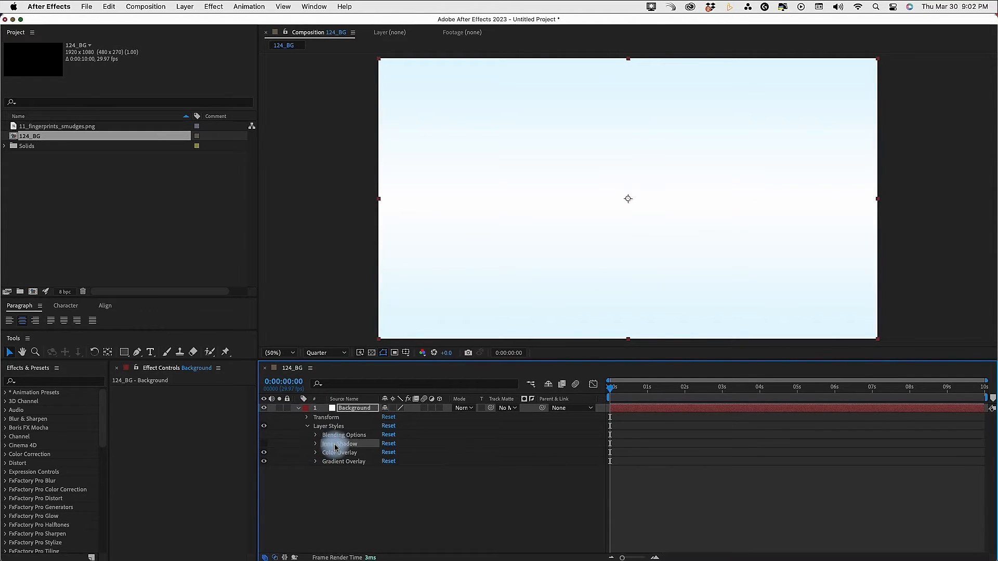
Turn the Inner Shadow back on and set its Distance to 0 and its Size to 250
{"action": "left_click", "coordinate": [264, 444]}
{"action": "left_click", "coordinate": [315, 443]}
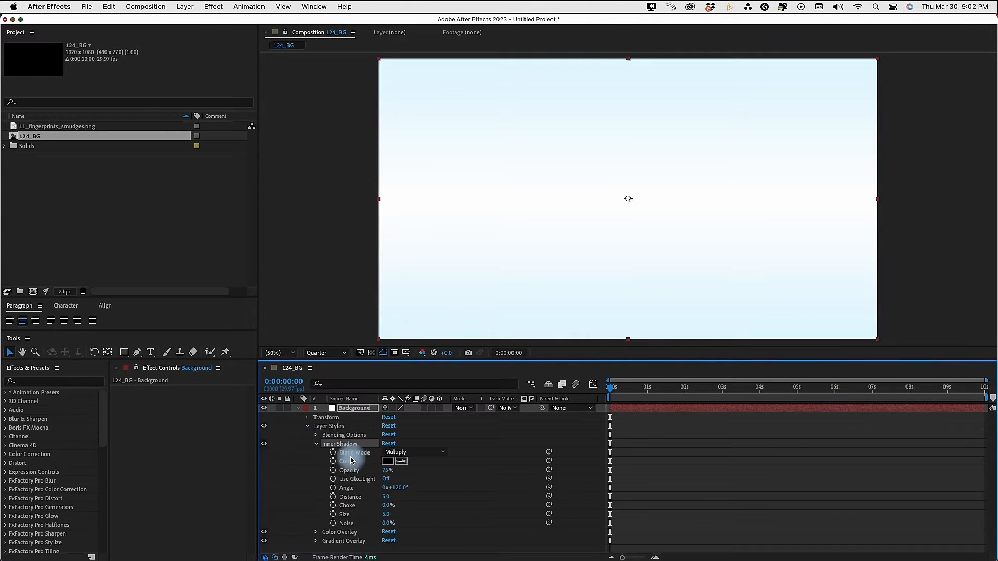
{"action": "left_click", "coordinate": [388, 496]}
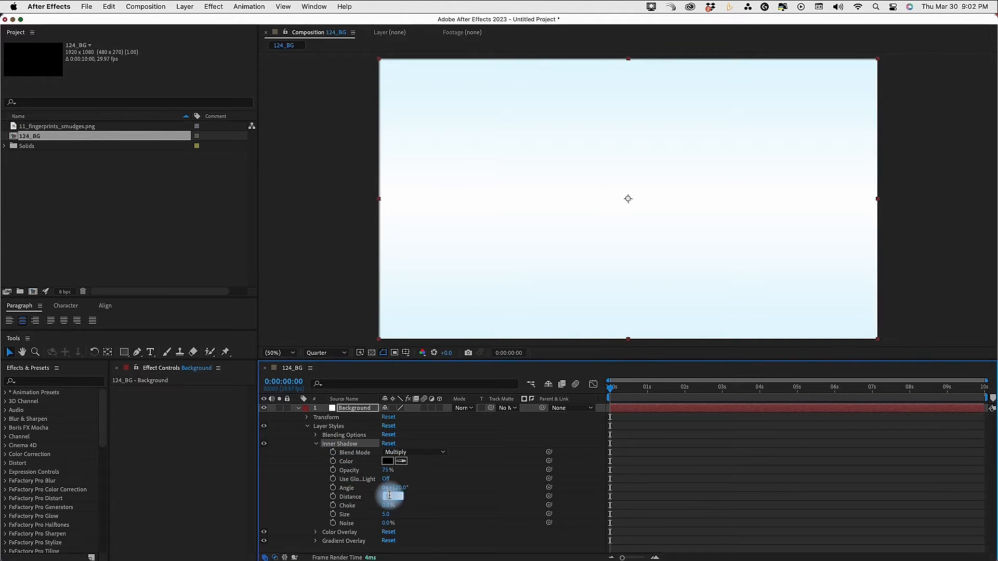
{"action": "type", "text": "0"}
{"action": "key", "text": "Return"}
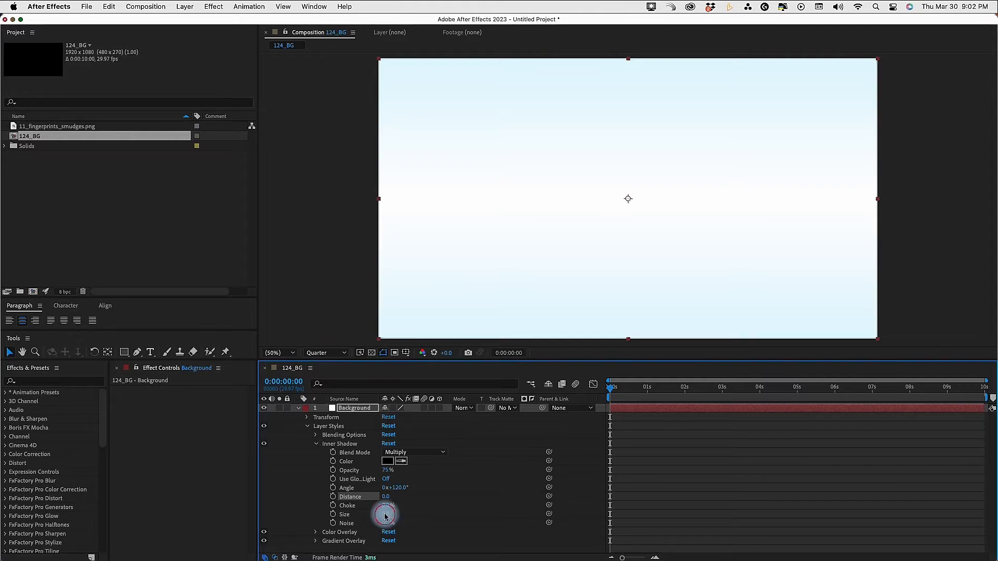
{"action": "key", "text": "Return"}
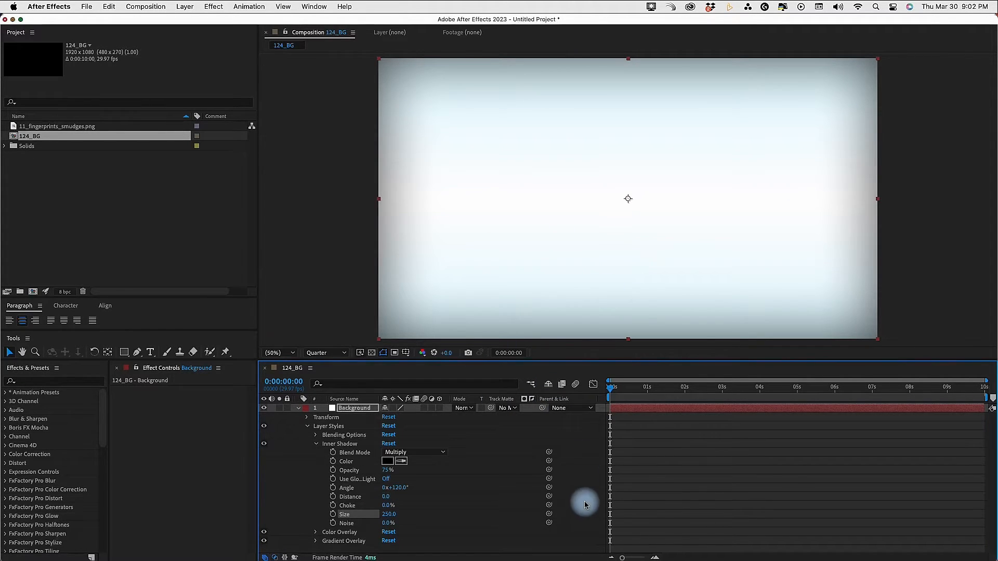
{"action": "left_click", "coordinate": [297, 413]}
{"action": "left_click", "coordinate": [297, 410]}
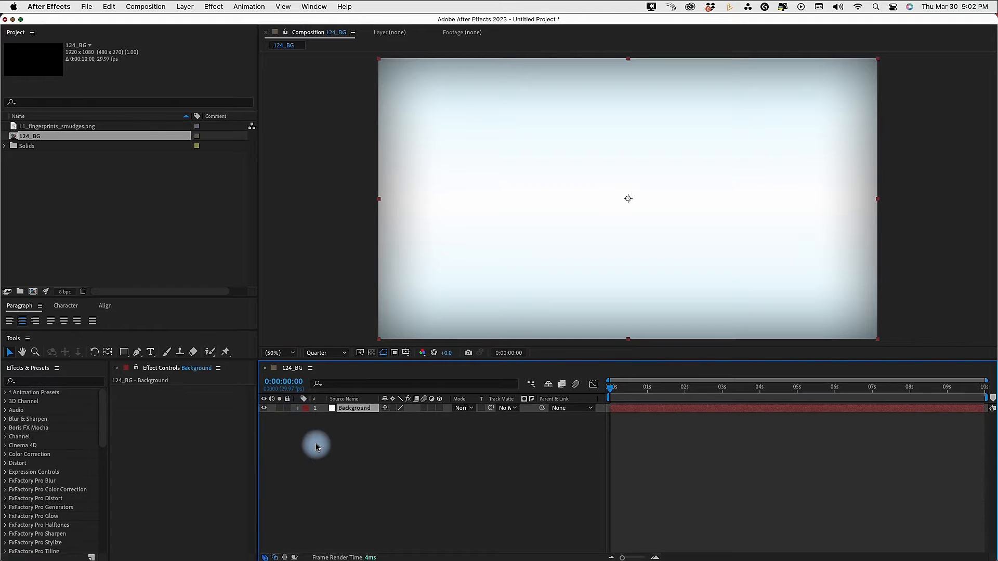
Create an adjustment layer named GRAIN above the Background layer and apply the Add Grain effect to it
{"action": "key", "text": "ctrl+alt+y"}
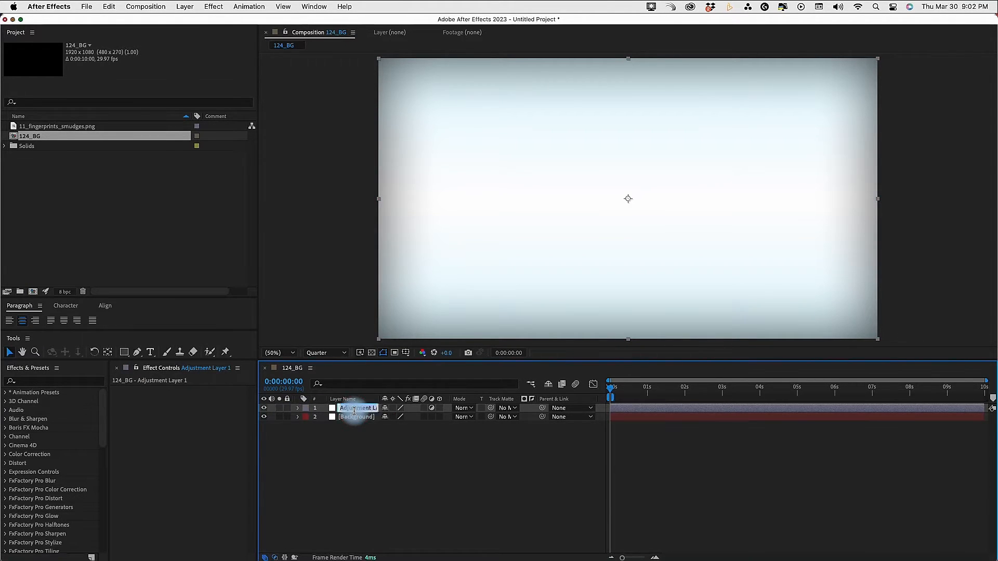
{"action": "left_click", "coordinate": [356, 438]}
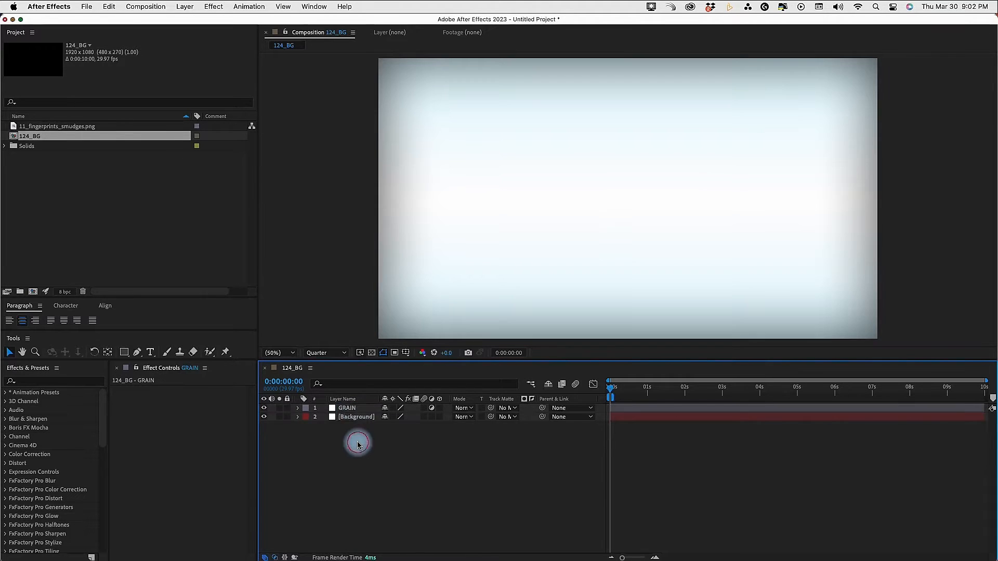
{"action": "left_click", "coordinate": [65, 382]}
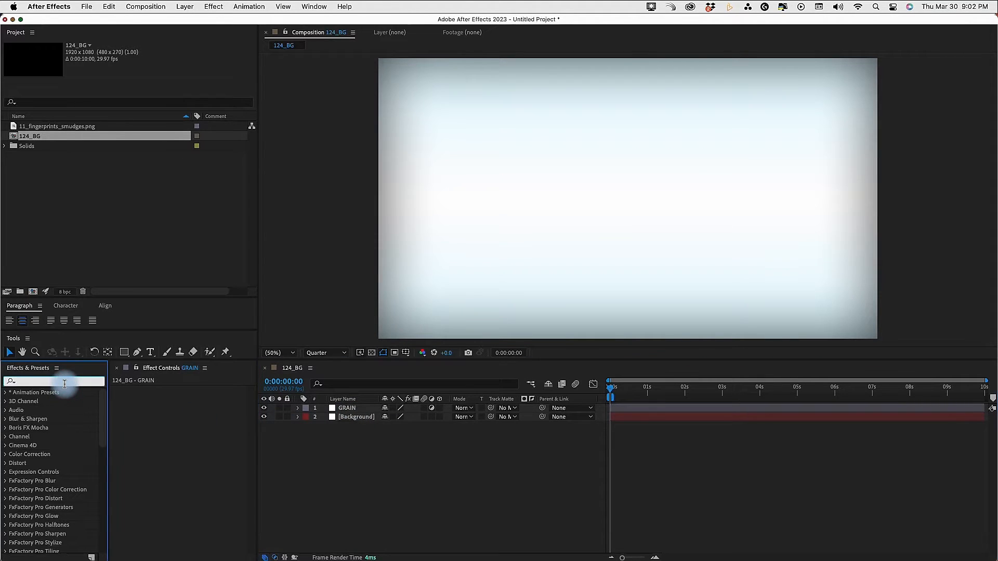
{"action": "type", "text": "ADD GRAIN"}
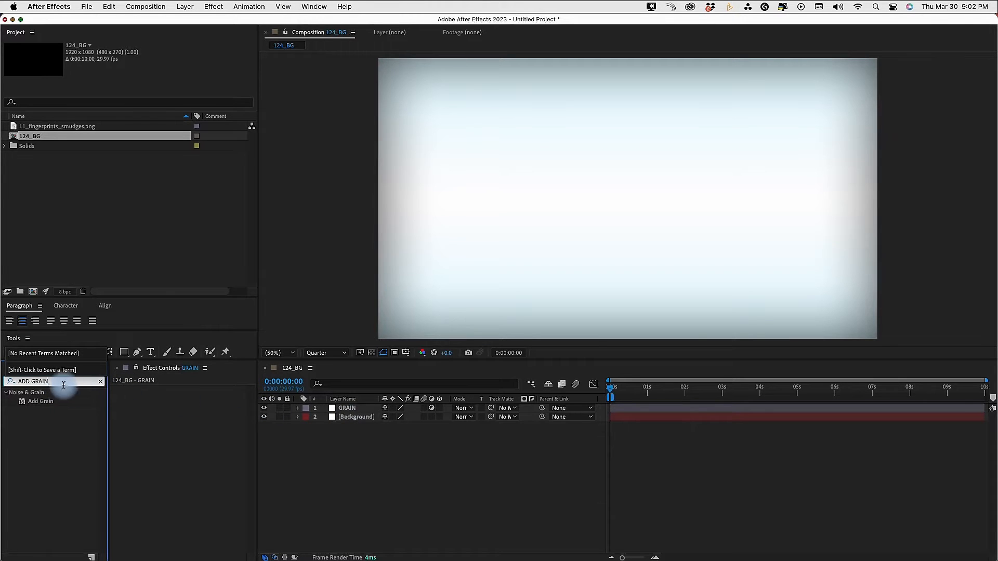
{"action": "left_click", "coordinate": [100, 382]}
{"action": "right_click", "coordinate": [342, 410]}
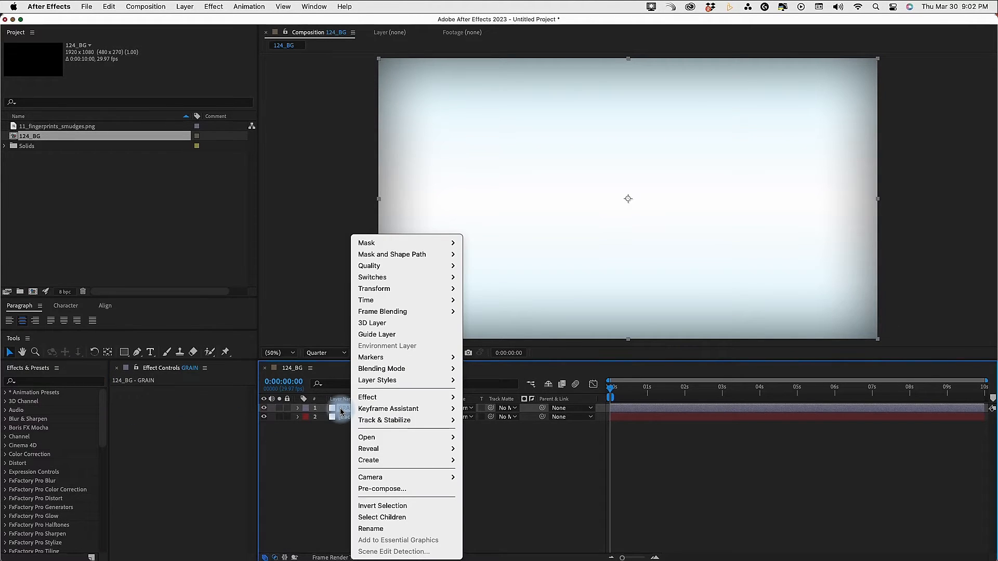
{"action": "mouse_move", "coordinate": [395, 398]}
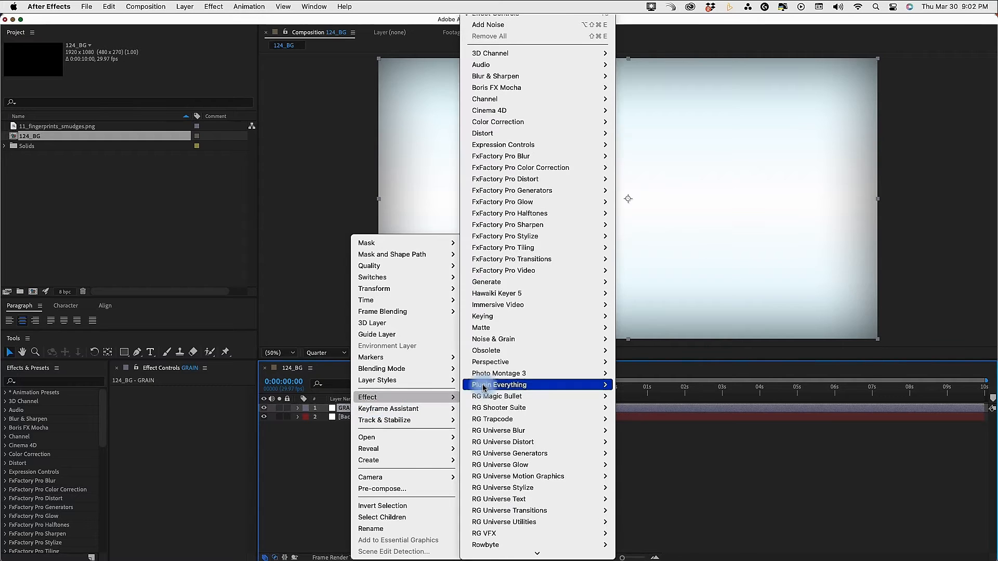
{"action": "mouse_move", "coordinate": [490, 341]}
{"action": "left_click", "coordinate": [660, 343]}
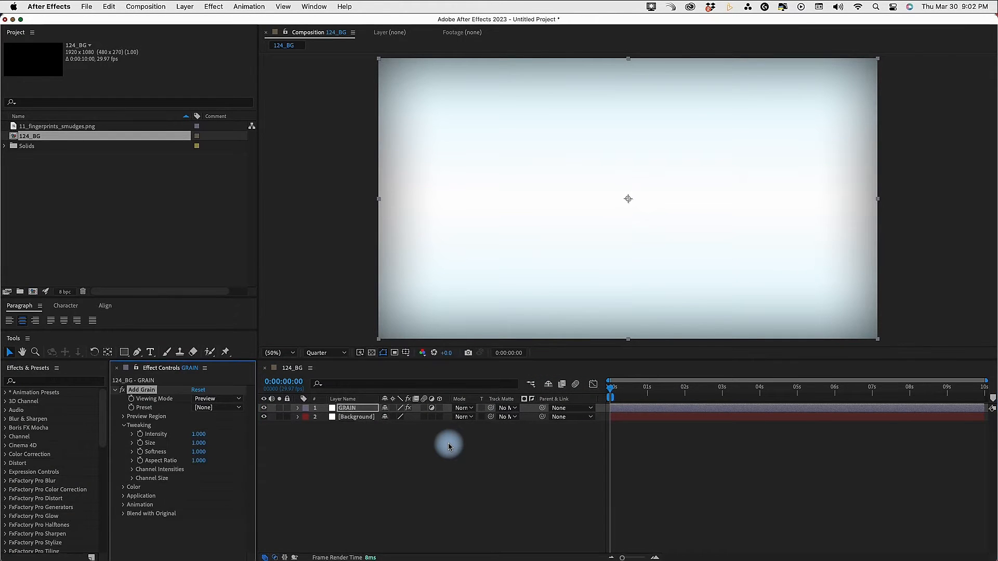
Set Add Grain's viewing mode to Final Output and change its Application blending mode to the option following Film
{"action": "left_click", "coordinate": [211, 399]}
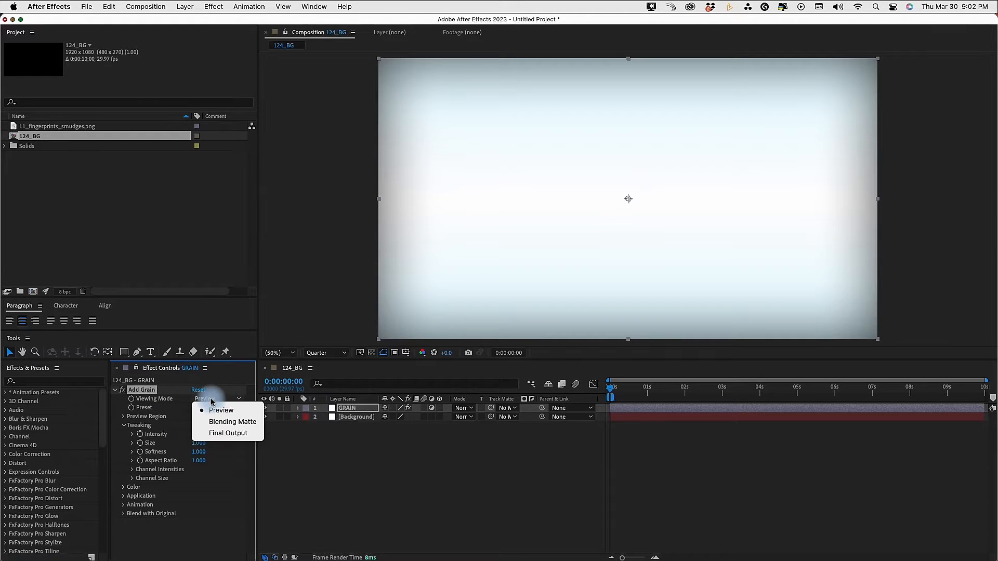
{"action": "left_click", "coordinate": [221, 433]}
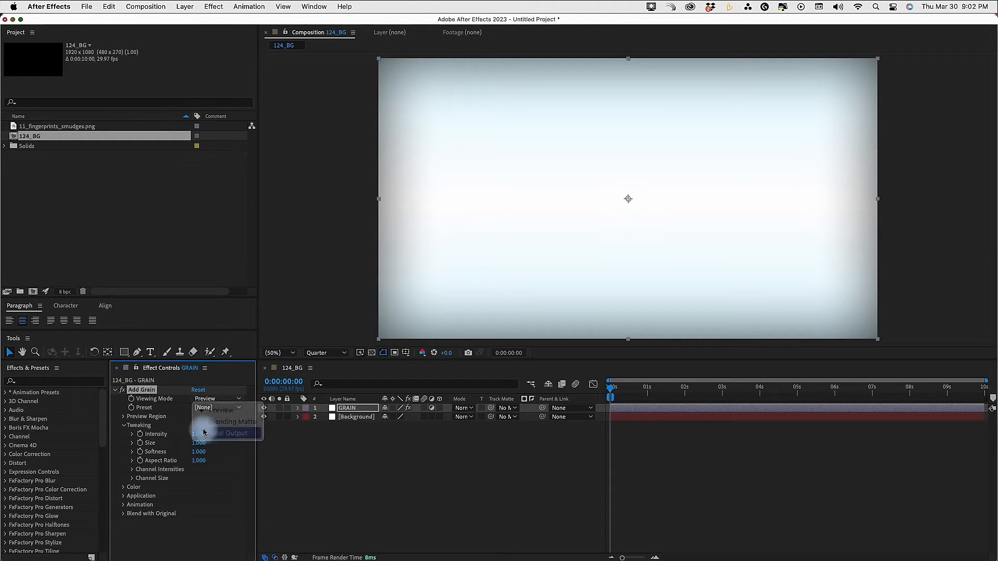
{"action": "left_click", "coordinate": [123, 427]}
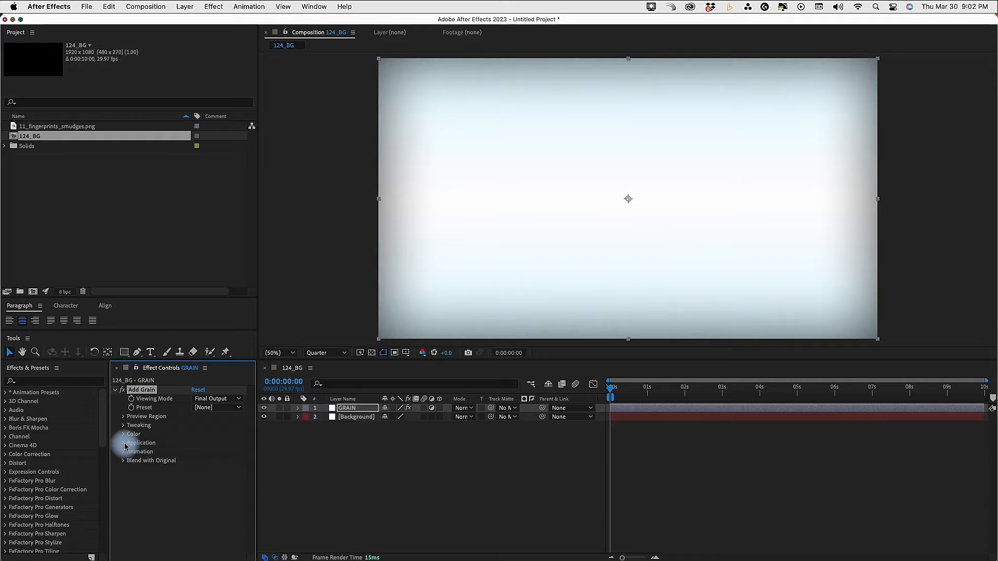
{"action": "left_click", "coordinate": [124, 443]}
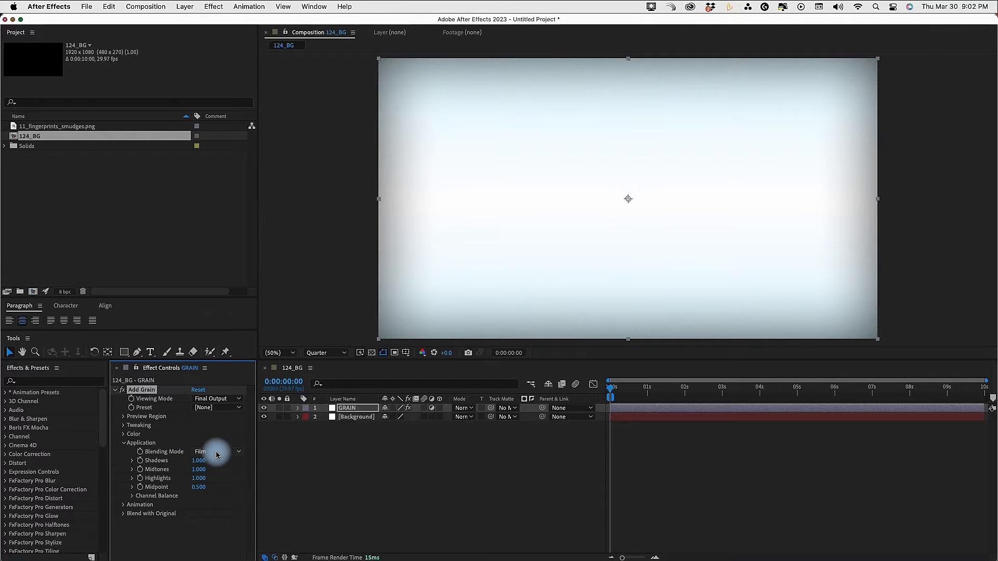
{"action": "left_click", "coordinate": [216, 455]}
{"action": "left_click", "coordinate": [216, 474]}
{"action": "left_click", "coordinate": [122, 444]}
Preview the moving grain up close, set Add Grain's Animation Speed to 0, and return the view to 50%
{"action": "left_click", "coordinate": [123, 451]}
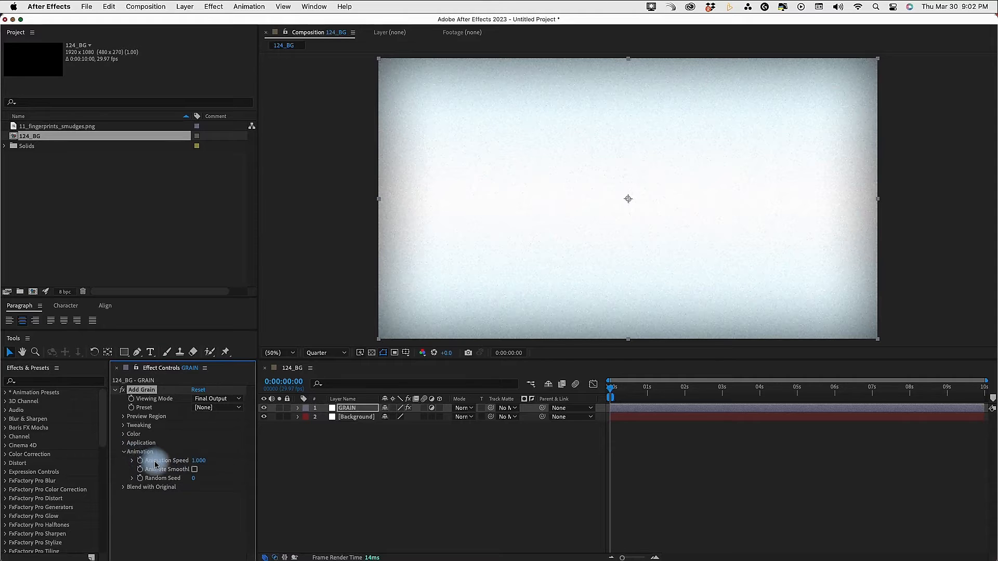
{"action": "left_click", "coordinate": [478, 481]}
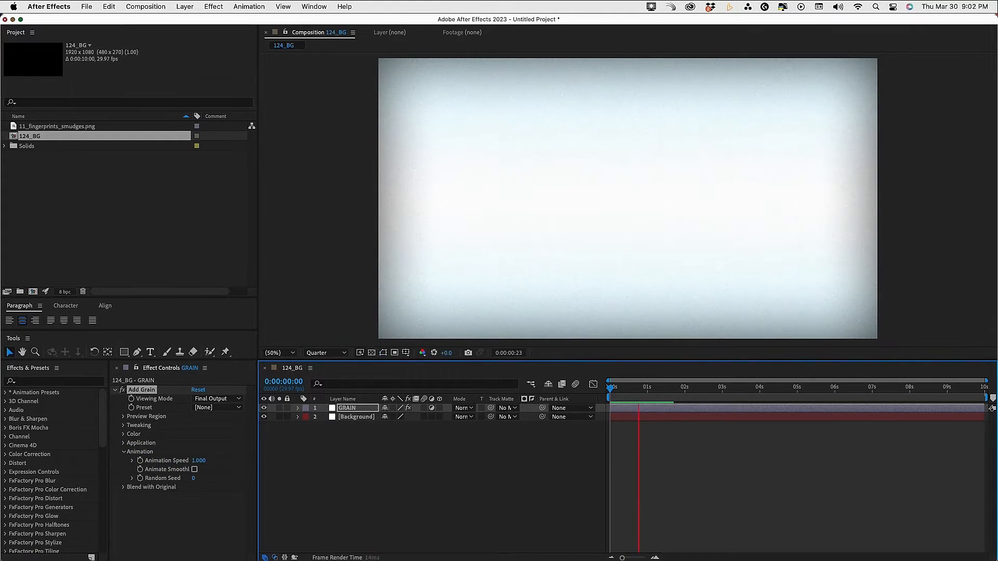
{"action": "scroll", "coordinate": [575, 193], "scroll_direction": "up", "scroll_amount": 1}
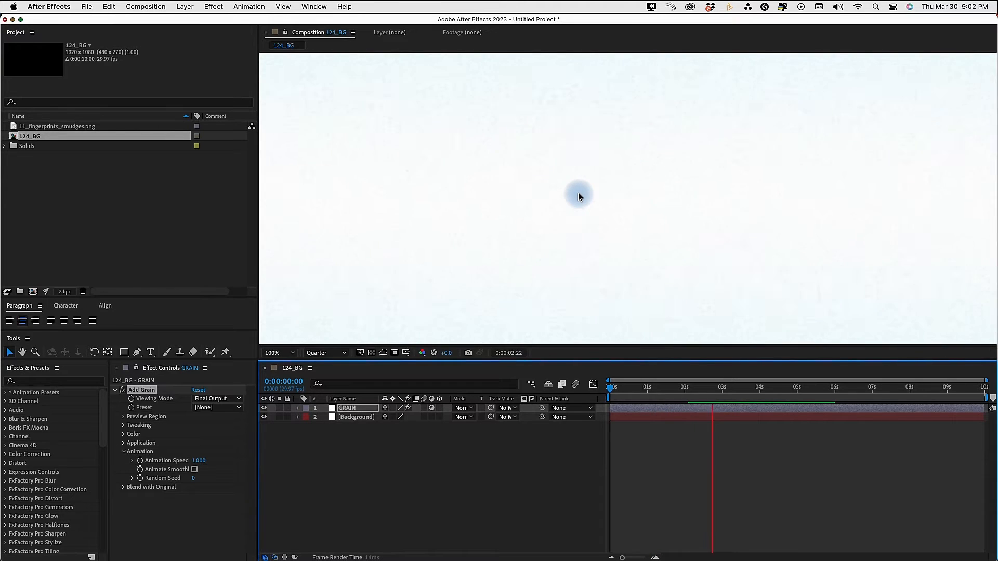
{"action": "key", "text": "space"}
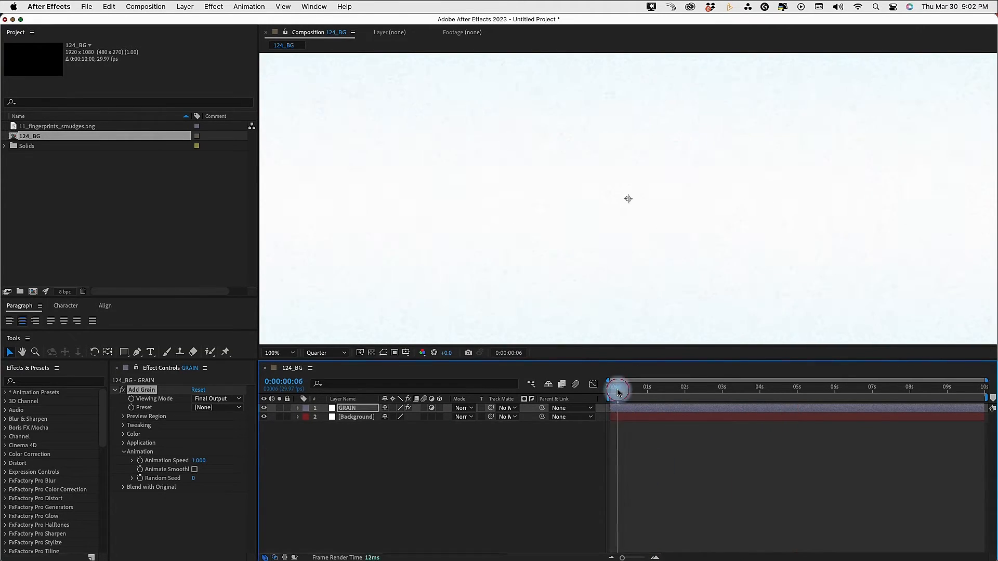
{"action": "left_click", "coordinate": [200, 460]}
{"action": "type", "text": "0"}
{"action": "key", "text": "Return"}
{"action": "left_click_drag", "start_coordinate": [634, 390], "coordinate": [607, 410]}
{"action": "left_click", "coordinate": [291, 352]}
{"action": "left_click", "coordinate": [289, 363]}
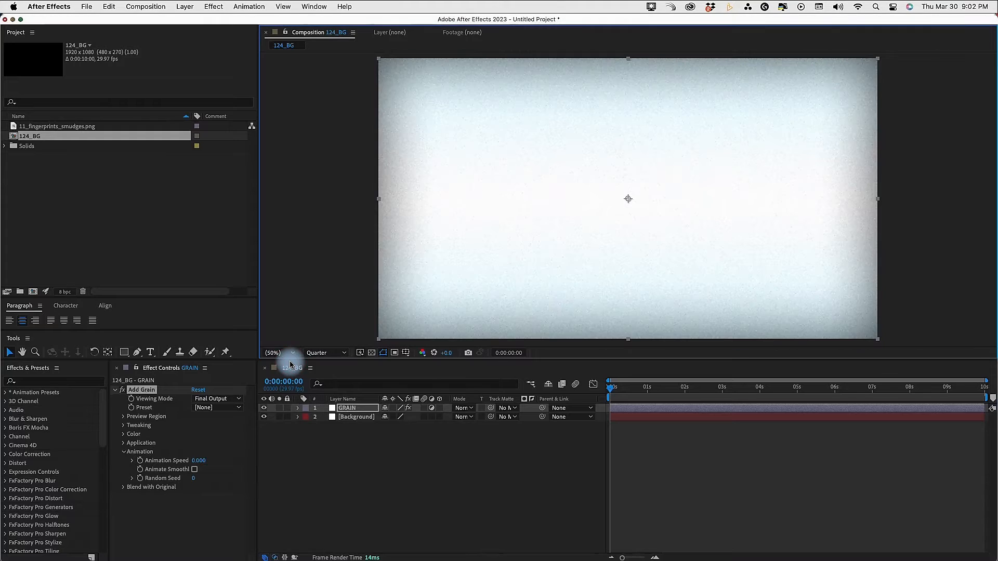
Place 11_fingerprints_smudges.png above the GRAIN layer and fit it to the composition's width
{"action": "left_click", "coordinate": [410, 491]}
{"action": "left_click", "coordinate": [54, 127]}
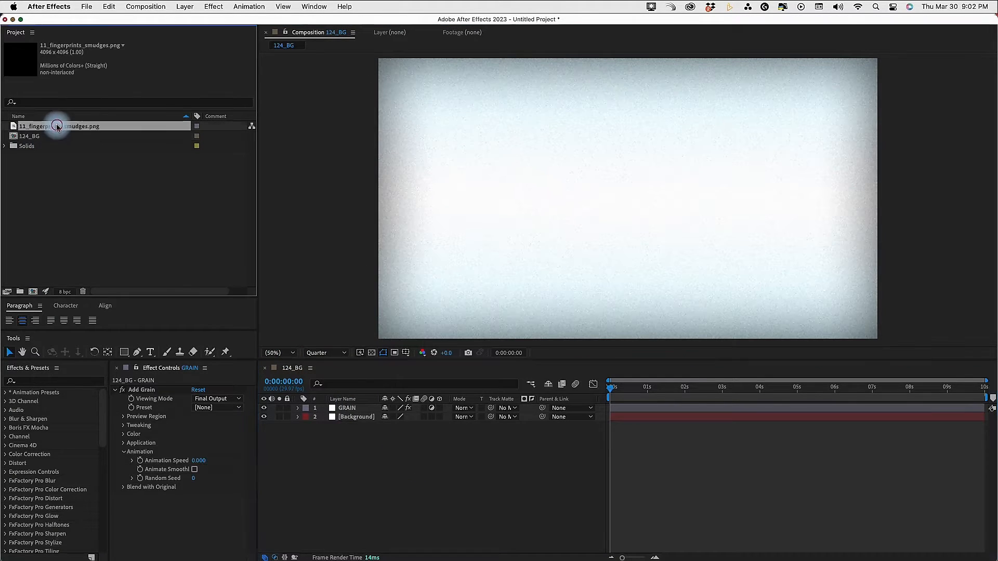
{"action": "mouse_move", "coordinate": [52, 126]}
{"action": "left_mouse_down"}
{"action": "mouse_move", "coordinate": [363, 423]}
{"action": "mouse_move", "coordinate": [357, 406]}
{"action": "left_mouse_up"}
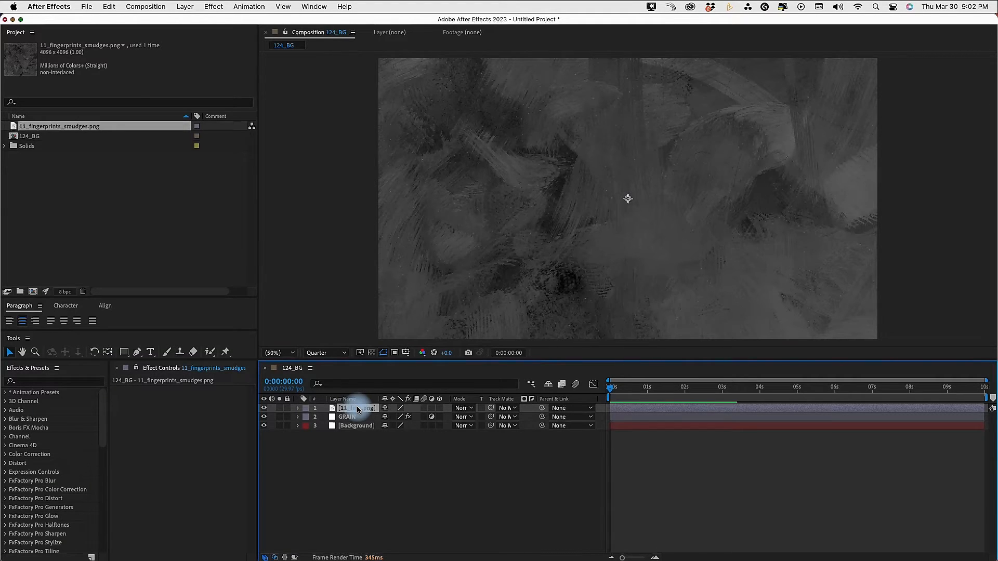
{"action": "key", "text": "alt+shift+super+g"}
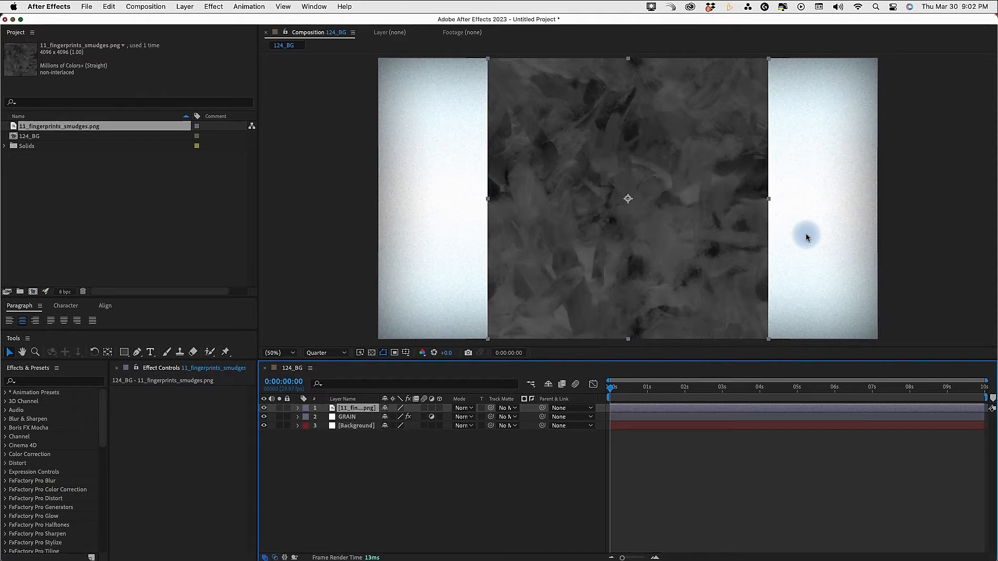
{"action": "key", "text": "super+alt+shift+h"}
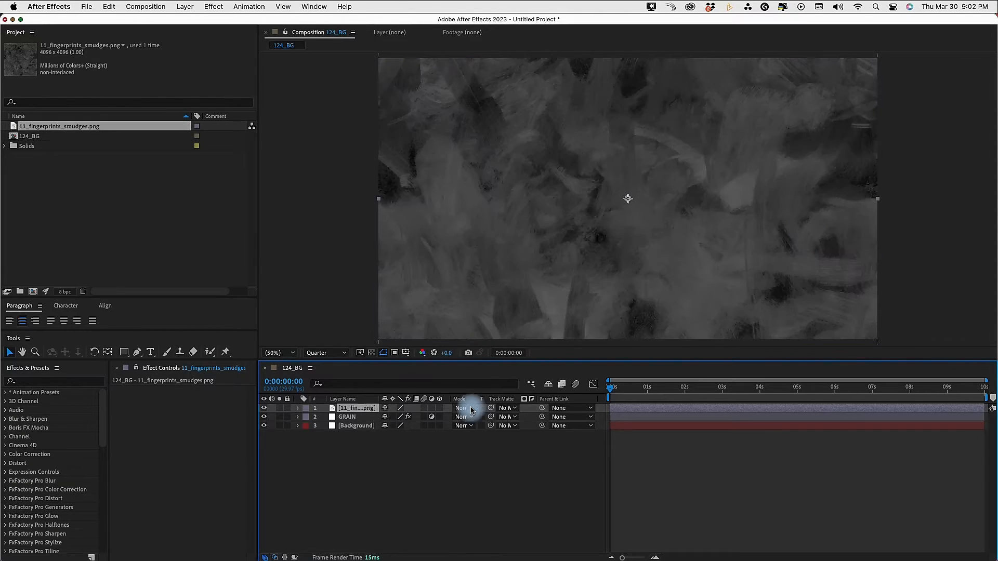
Set the fingerprints layer's blending mode to Overlay and compare the background with the layer hidden and shown
{"action": "left_click", "coordinate": [468, 409]}
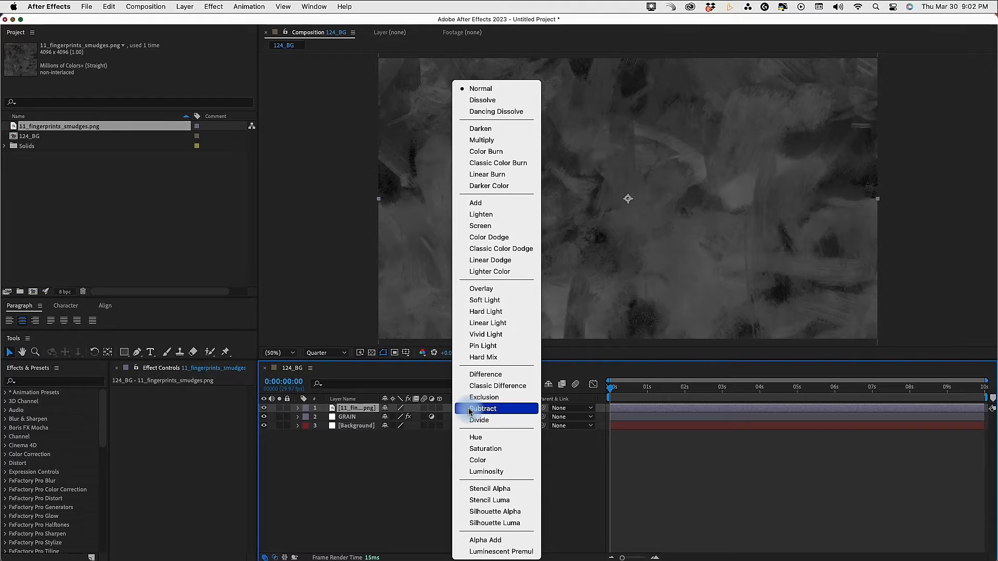
{"action": "left_click", "coordinate": [481, 289]}
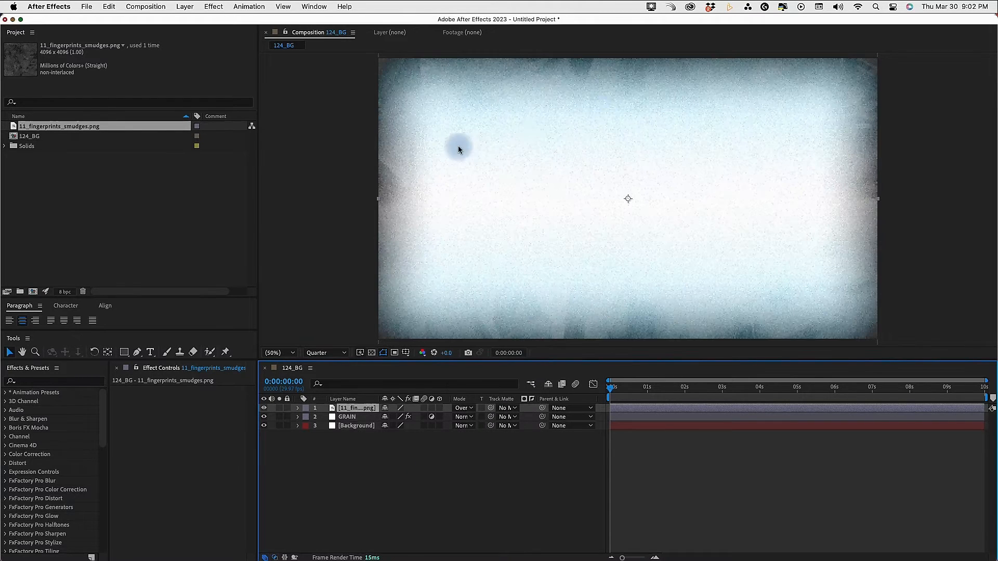
{"action": "left_click", "coordinate": [264, 408]}
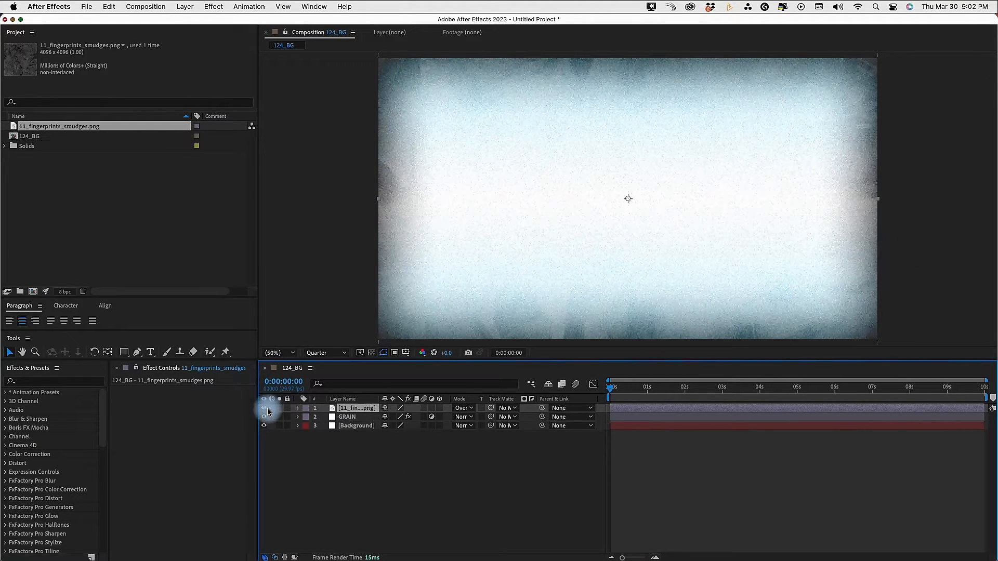
{"action": "left_click", "coordinate": [264, 408]}
{"action": "left_click", "coordinate": [264, 408]}
{"action": "left_click", "coordinate": [264, 408]}
{"action": "left_click", "coordinate": [264, 408]}
Set the fingerprints layer's vertical position to 489 and play back the composition to check the static grain
{"action": "key", "text": "p"}
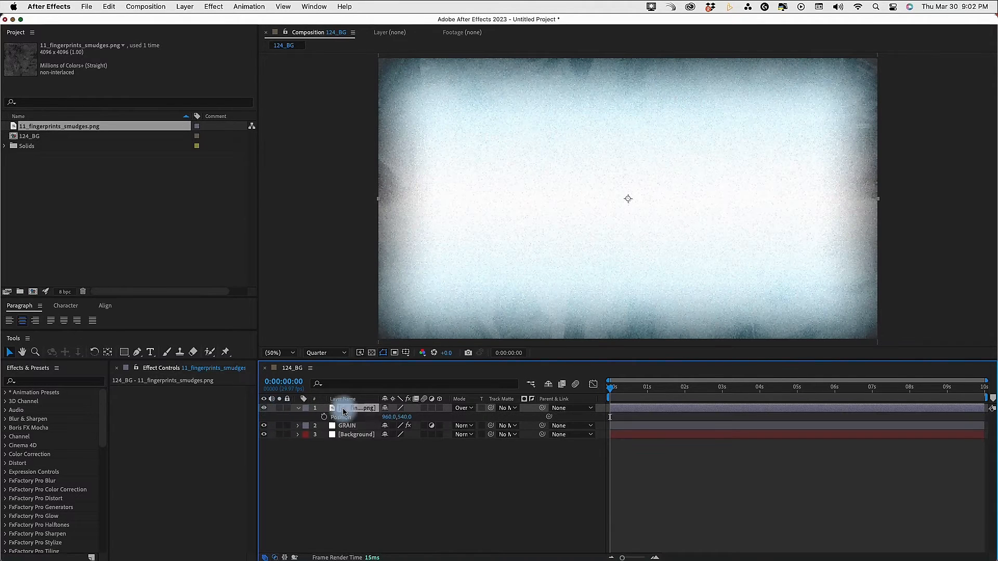
{"action": "left_click_drag", "start_coordinate": [406, 417], "coordinate": [585, 465]}
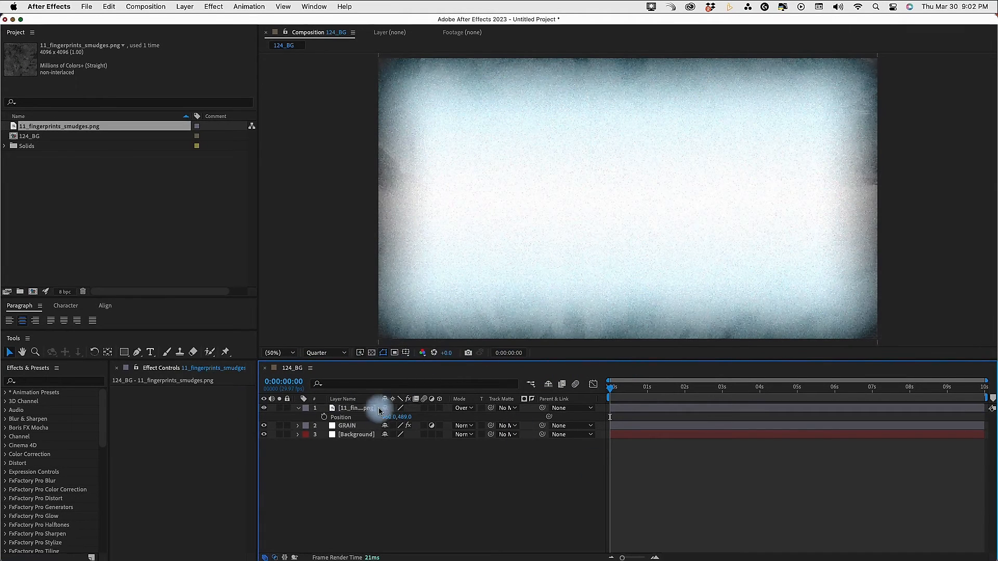
{"action": "left_click", "coordinate": [347, 426]}
{"action": "left_click", "coordinate": [296, 409]}
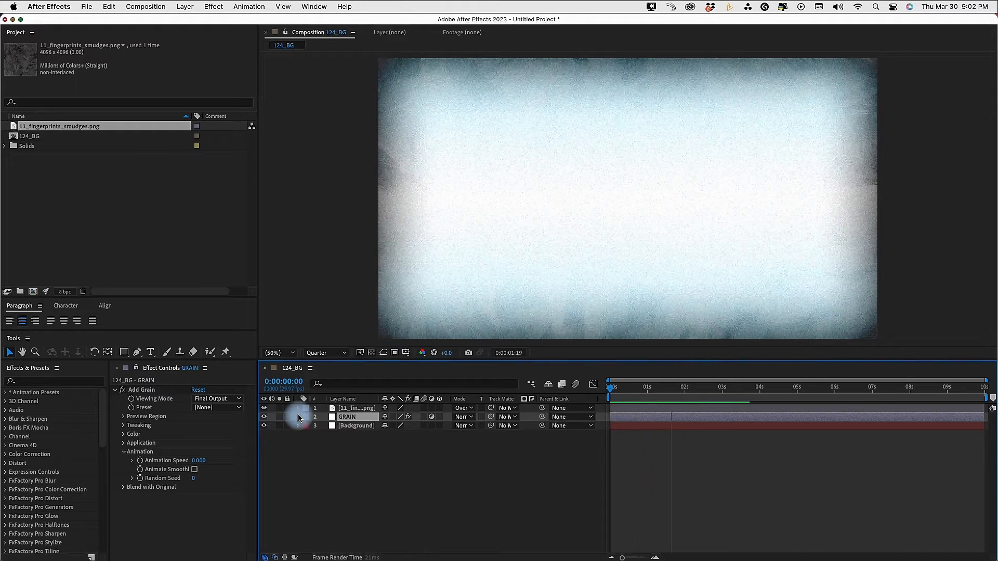
{"action": "key", "text": "space"}
{"action": "key", "text": "space"}
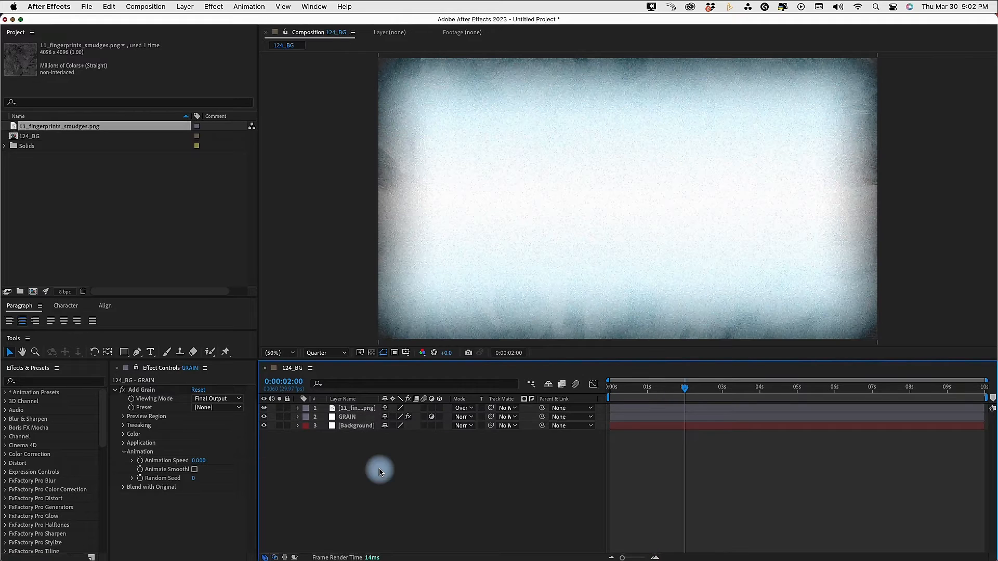
Add the frame at 0:00:02:00 to the Render Queue as a still image and widen the queue to show its output settings
{"action": "key", "text": "alt+super+3"}
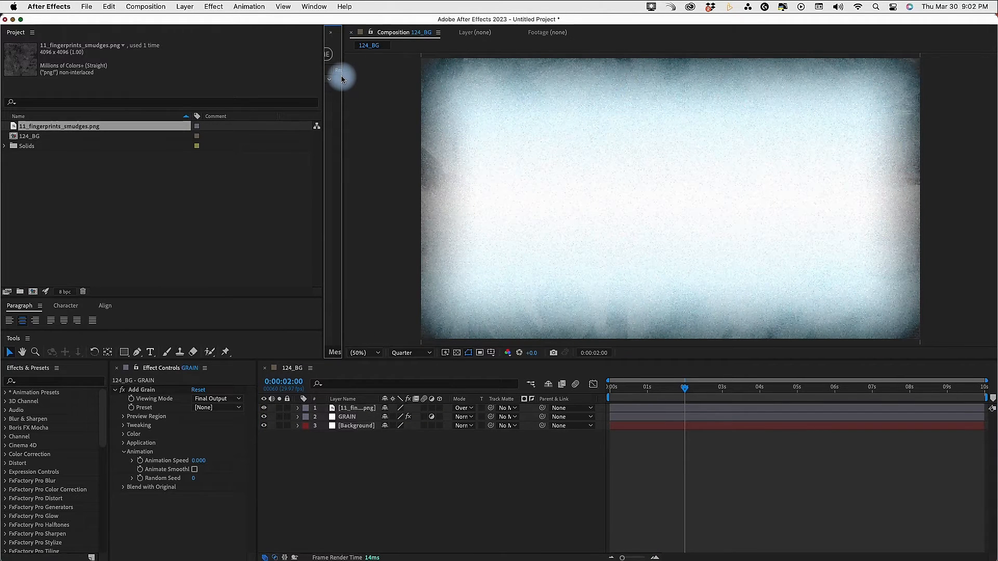
{"action": "left_click_drag", "start_coordinate": [343, 77], "coordinate": [467, 78]}
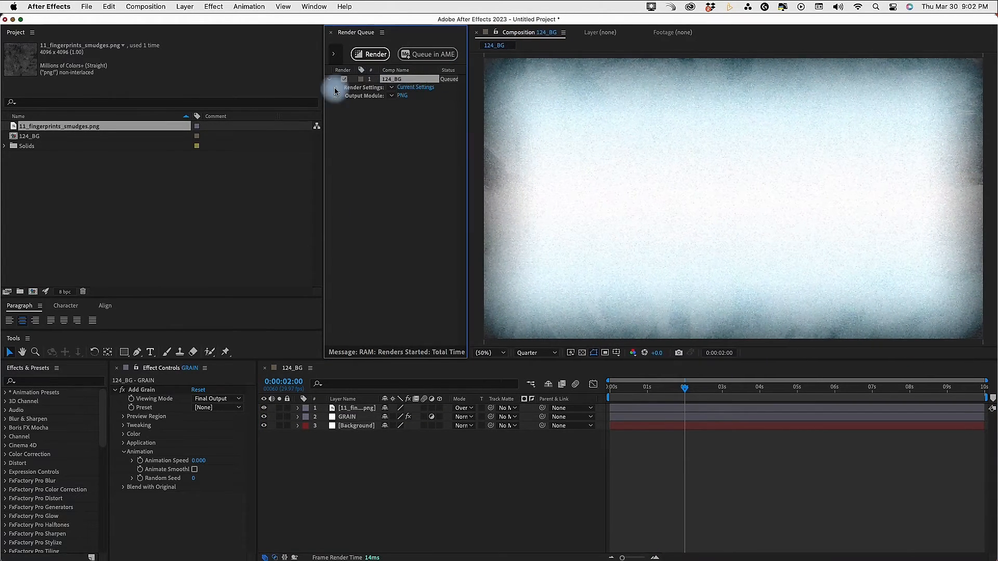
{"action": "left_click_drag", "start_coordinate": [323, 103], "coordinate": [218, 115]}
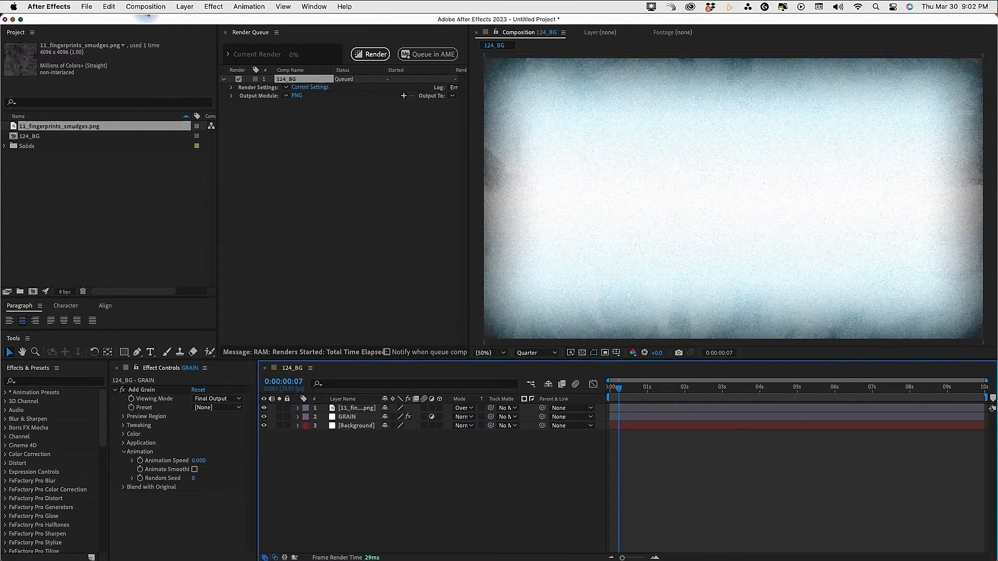
{"action": "left_click", "coordinate": [147, 7]}
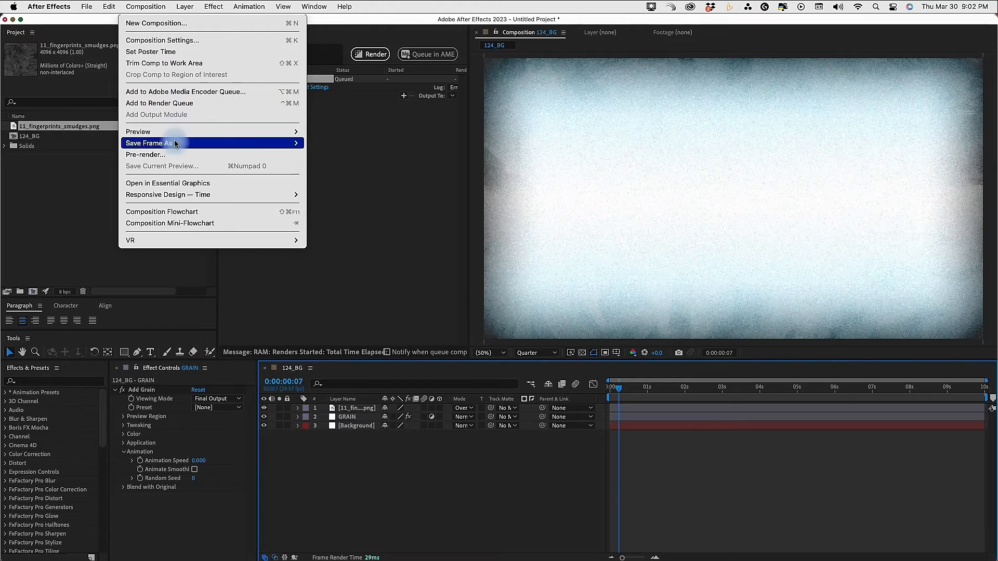
{"action": "mouse_move", "coordinate": [260, 144]}
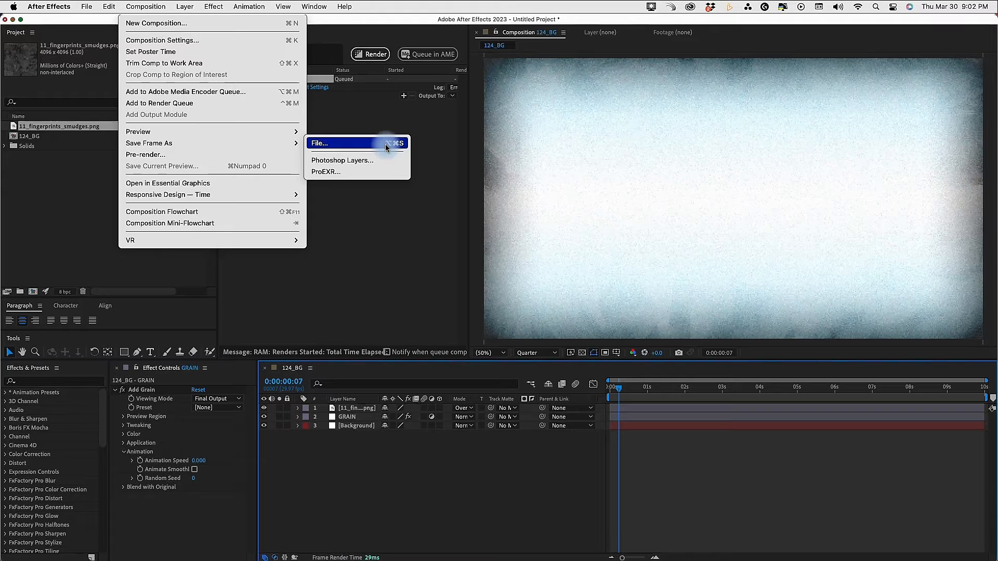
{"action": "left_click", "coordinate": [389, 393]}
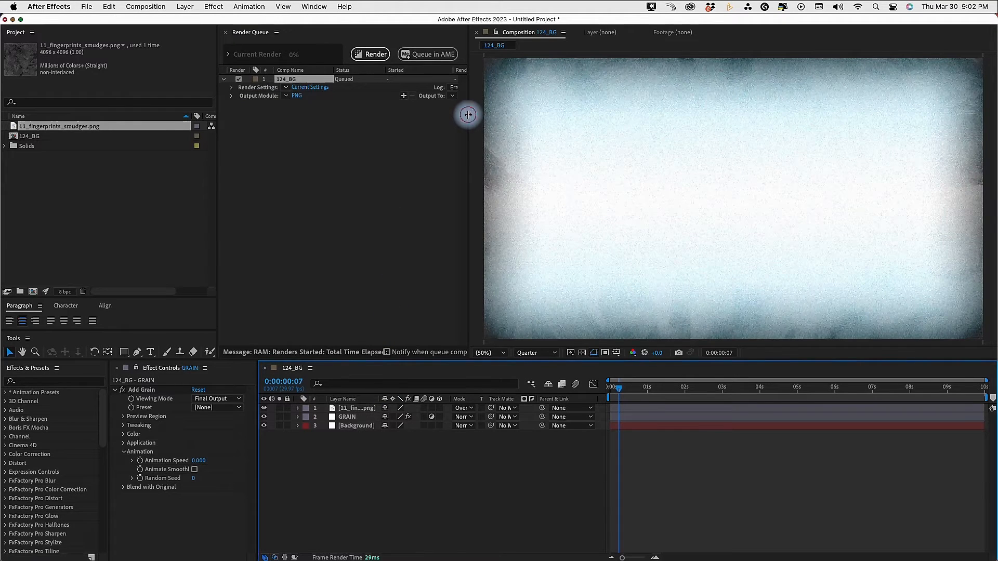
{"action": "left_click_drag", "start_coordinate": [468, 114], "coordinate": [514, 110]}
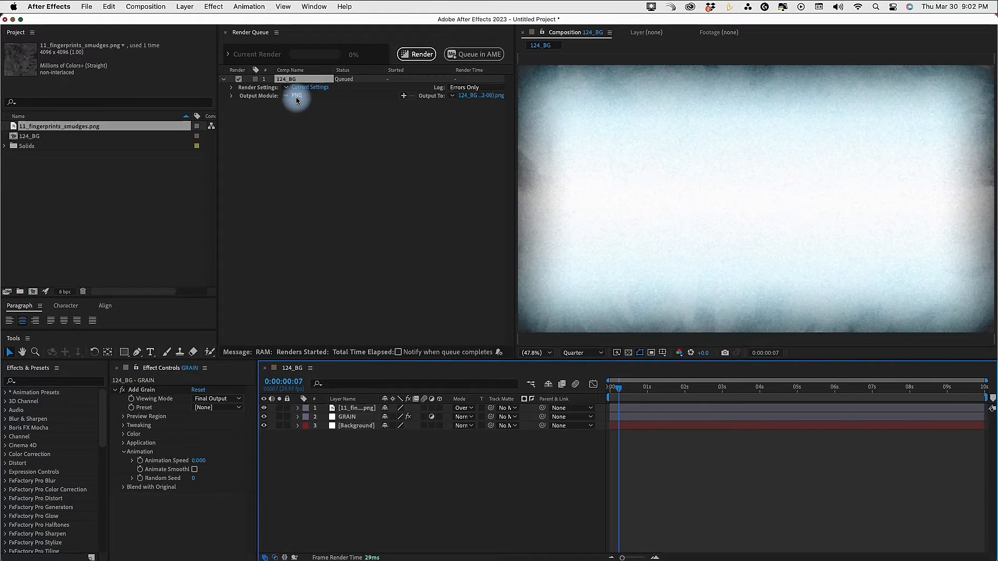
Set the frame's output to 124_BG_blue in Documents/Adobe/After Effects 2023/User Presets/7 Minute AE
{"action": "left_click", "coordinate": [472, 96]}
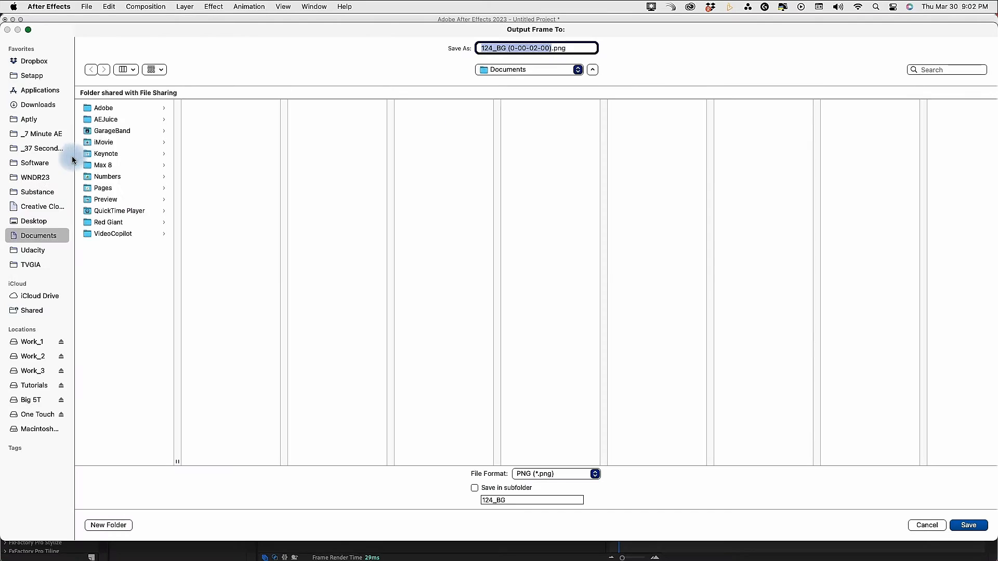
{"action": "left_click", "coordinate": [112, 110]}
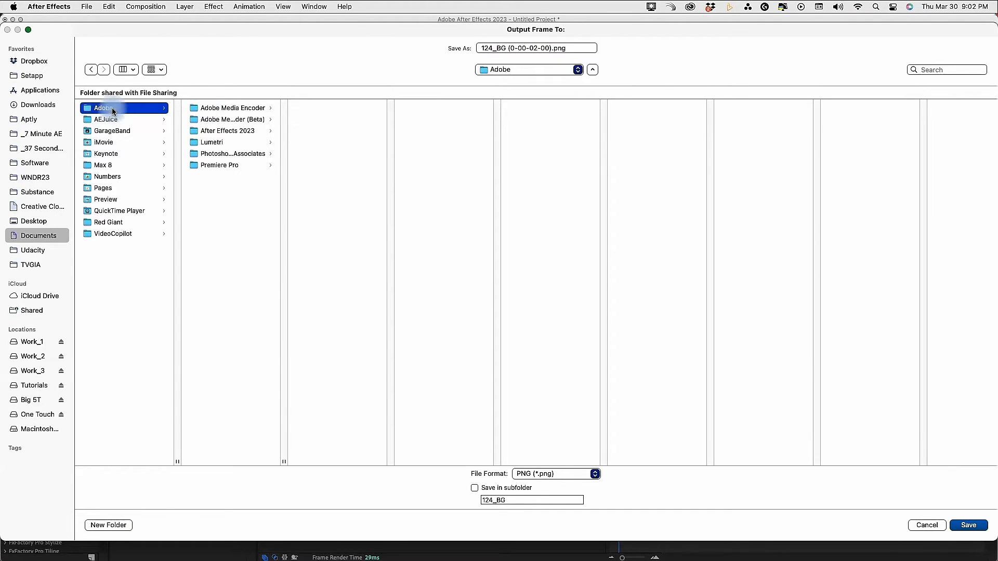
{"action": "left_click", "coordinate": [232, 131]}
{"action": "left_click", "coordinate": [321, 121]}
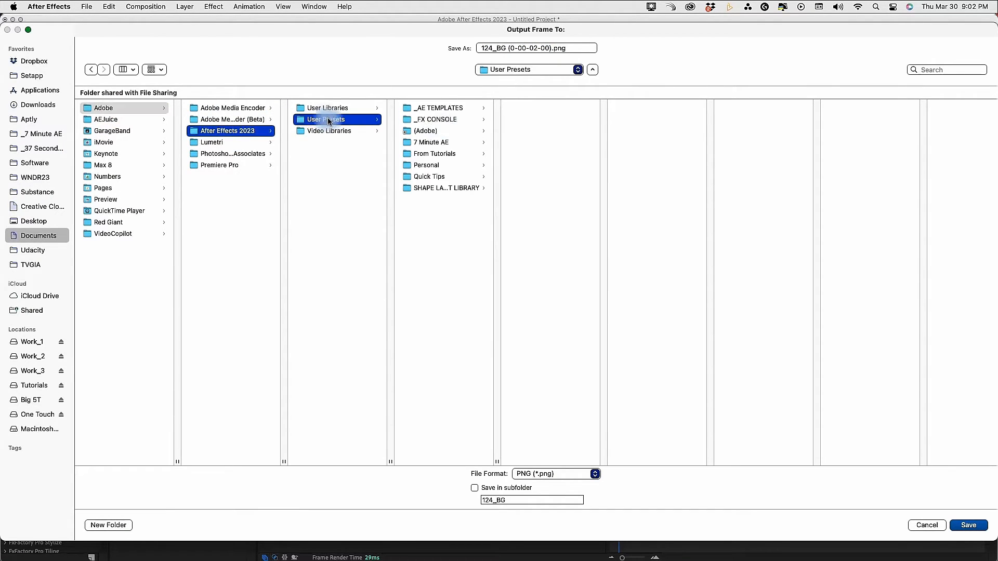
{"action": "left_click", "coordinate": [427, 142]}
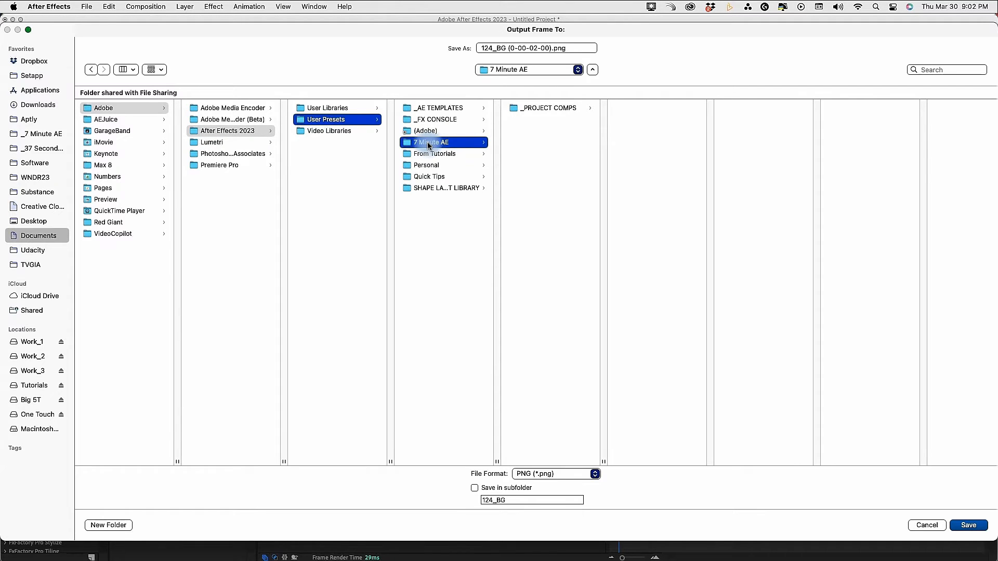
{"action": "left_click_drag", "start_coordinate": [506, 48], "coordinate": [608, 50]}
{"action": "type", "text": "_BG_blue"}
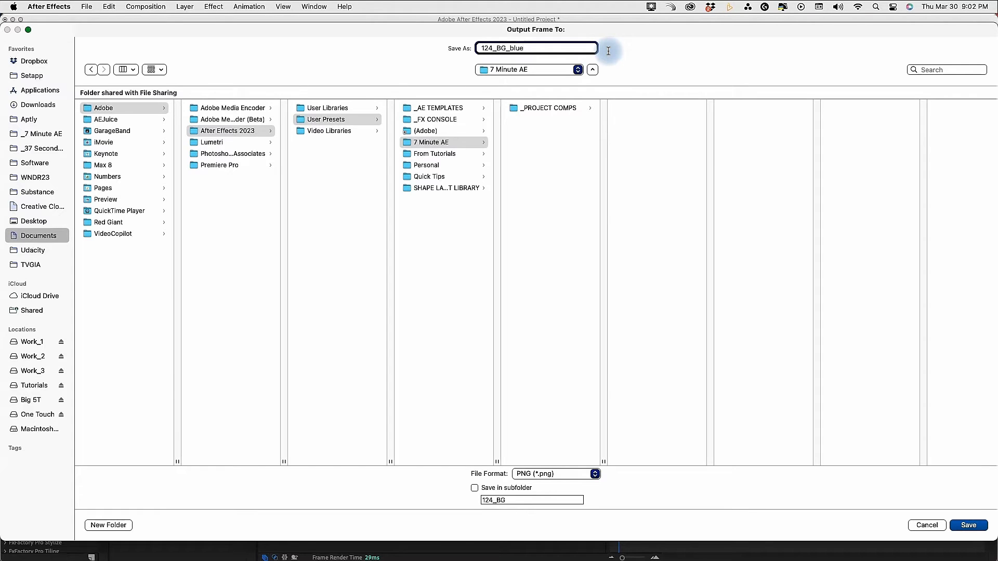
{"action": "left_click", "coordinate": [968, 525]}
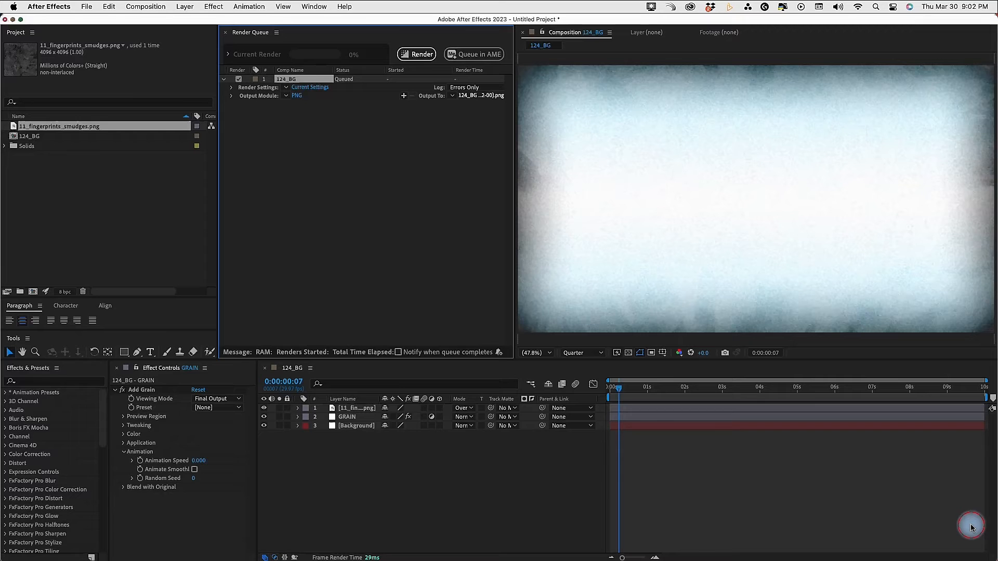
Set the output module's Post-Render Action to Import and the composition's preview resolution to Full
{"action": "left_click", "coordinate": [232, 96]}
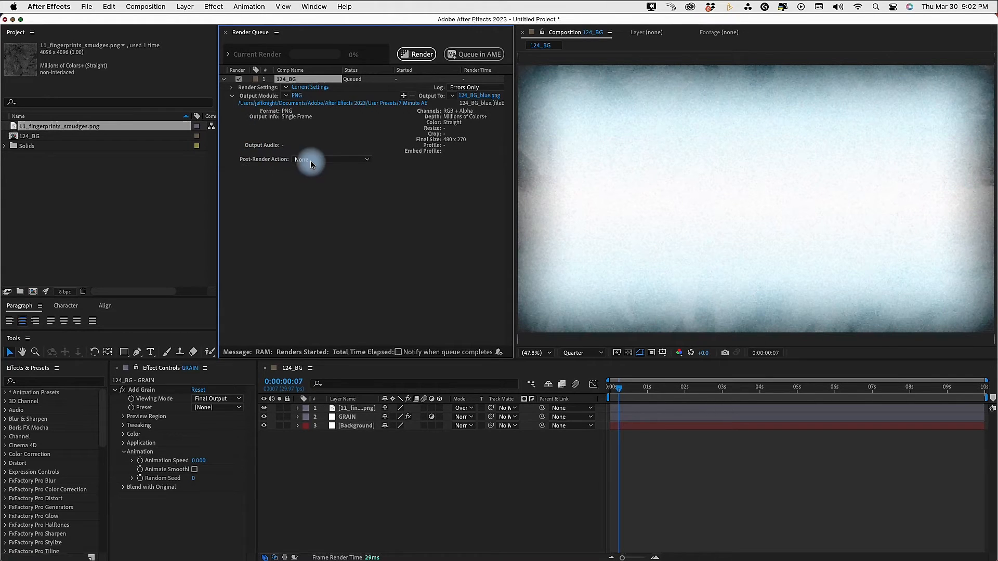
{"action": "left_click", "coordinate": [356, 160]}
{"action": "left_click", "coordinate": [333, 189]}
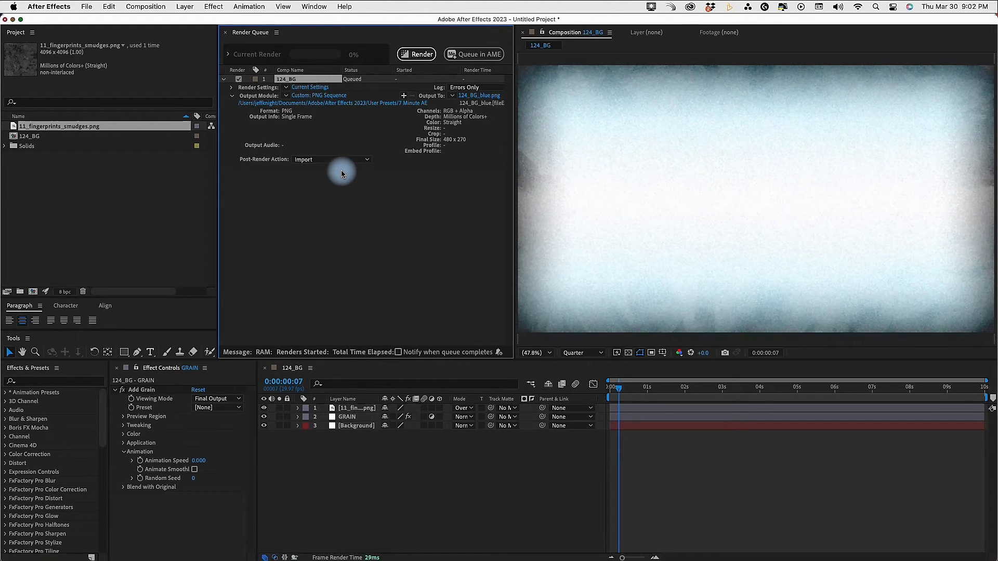
{"action": "left_click", "coordinate": [585, 353]}
{"action": "left_click", "coordinate": [577, 376]}
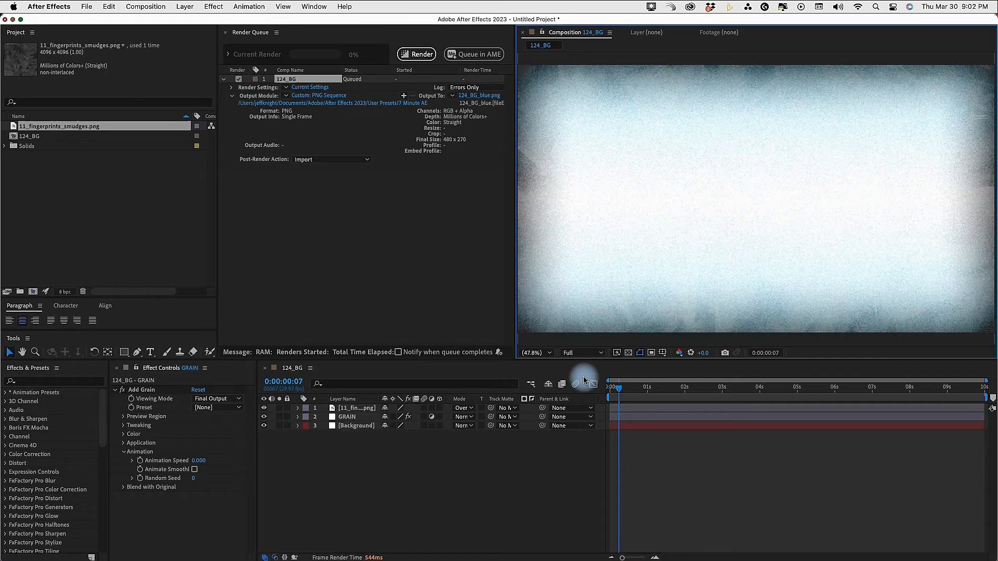
Render the queued frame and select the imported 124_BG_blue.png in the project
{"action": "left_click", "coordinate": [418, 54]}
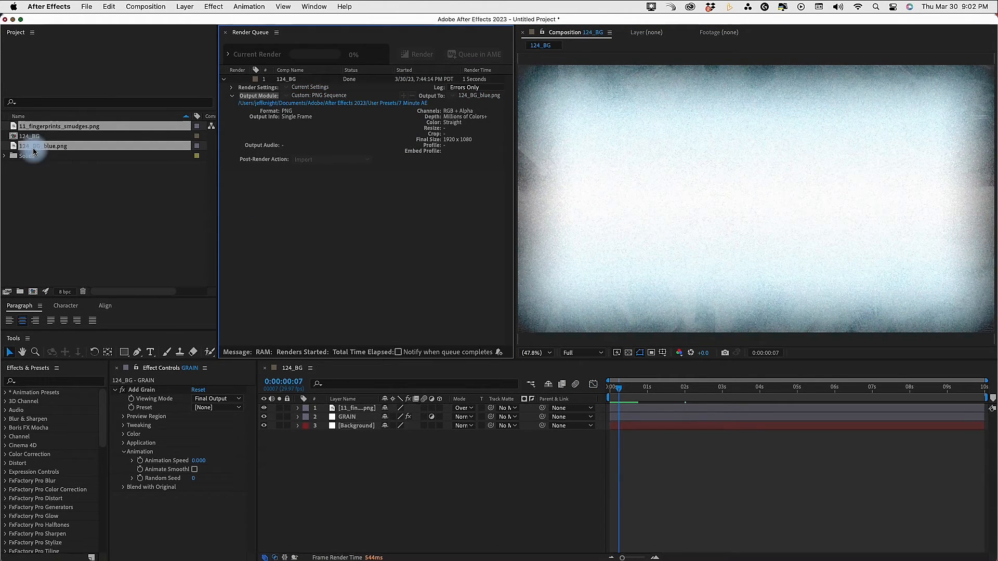
{"action": "left_click", "coordinate": [36, 173]}
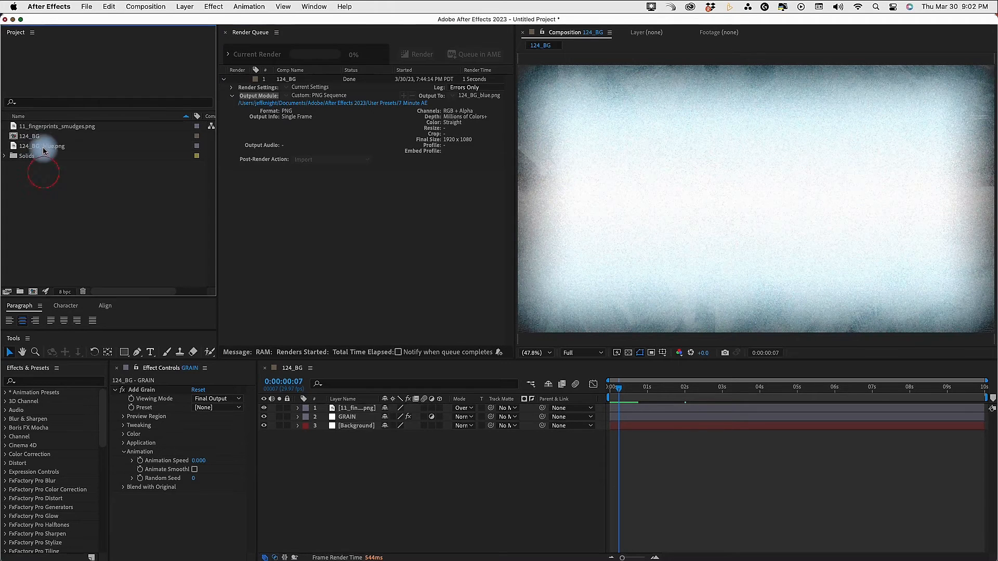
{"action": "left_click", "coordinate": [44, 147]}
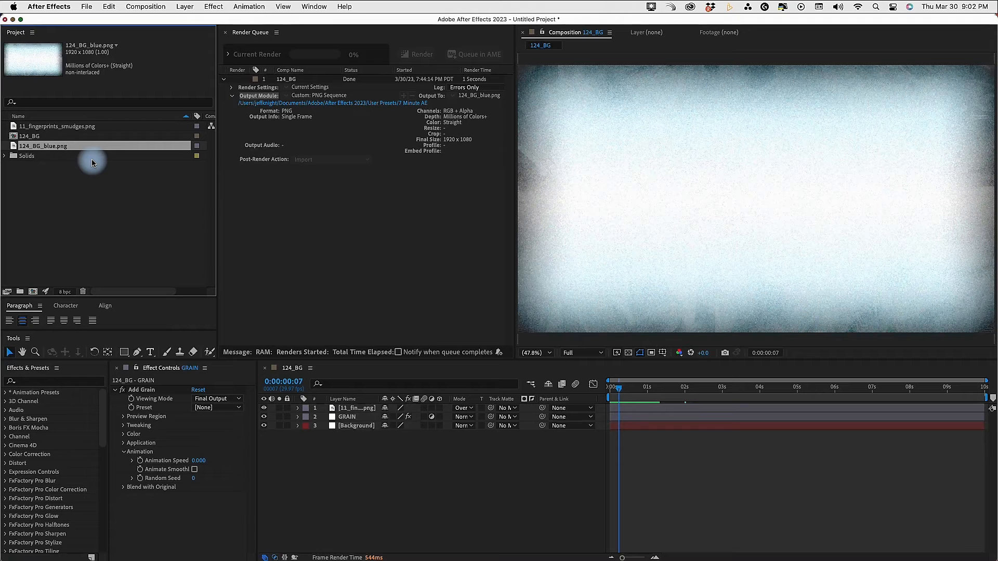
Place 124_BG_blue.png as the top layer of 124_BG and preview it soloed, ending with solo off and the layer hidden
{"action": "left_click_drag", "start_coordinate": [63, 146], "coordinate": [318, 417]}
{"action": "left_click", "coordinate": [279, 408]}
{"action": "left_click", "coordinate": [442, 439]}
{"action": "key", "text": "space"}
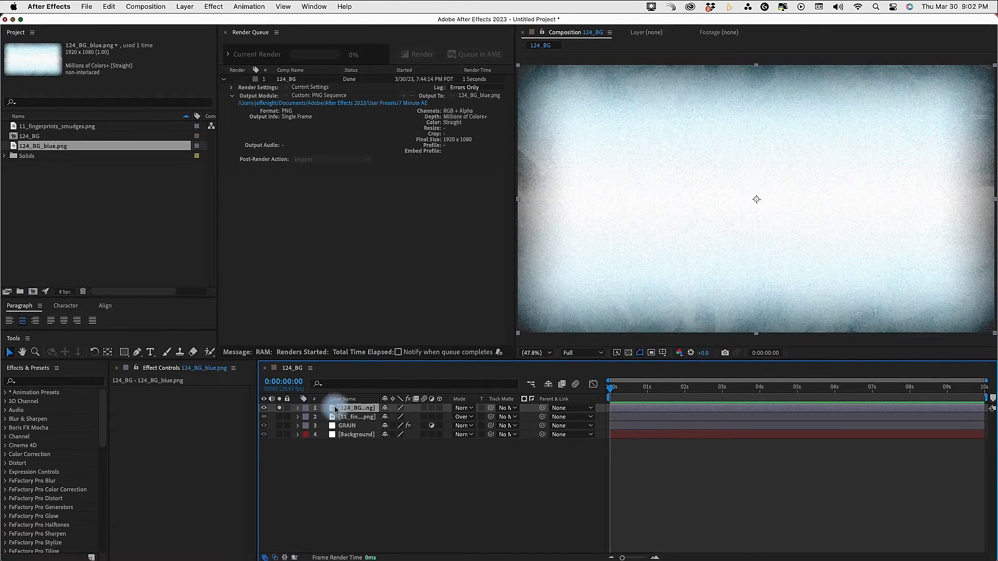
{"action": "left_click", "coordinate": [280, 409]}
{"action": "left_click", "coordinate": [263, 408]}
Set the Background layer's Color Overlay color to pale yellow FFF5BD and collapse the layer
{"action": "left_click", "coordinate": [347, 434]}
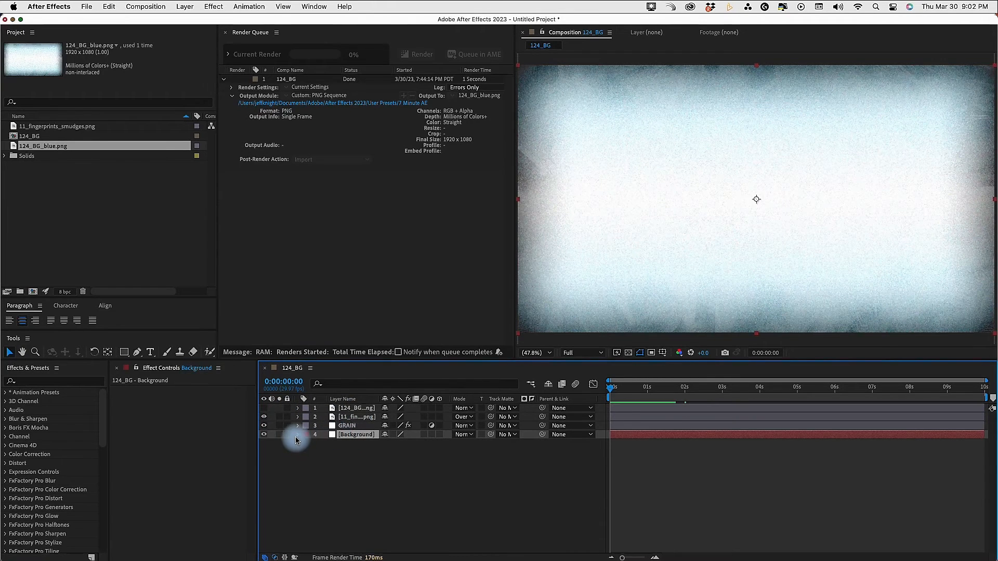
{"action": "left_click", "coordinate": [297, 436]}
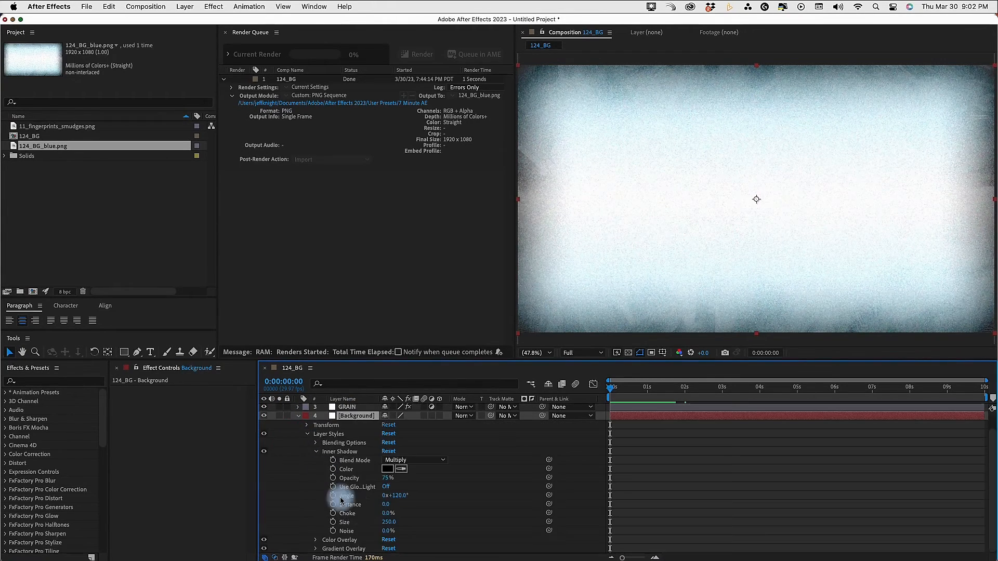
{"action": "left_click", "coordinate": [312, 447]}
{"action": "left_click", "coordinate": [316, 482]}
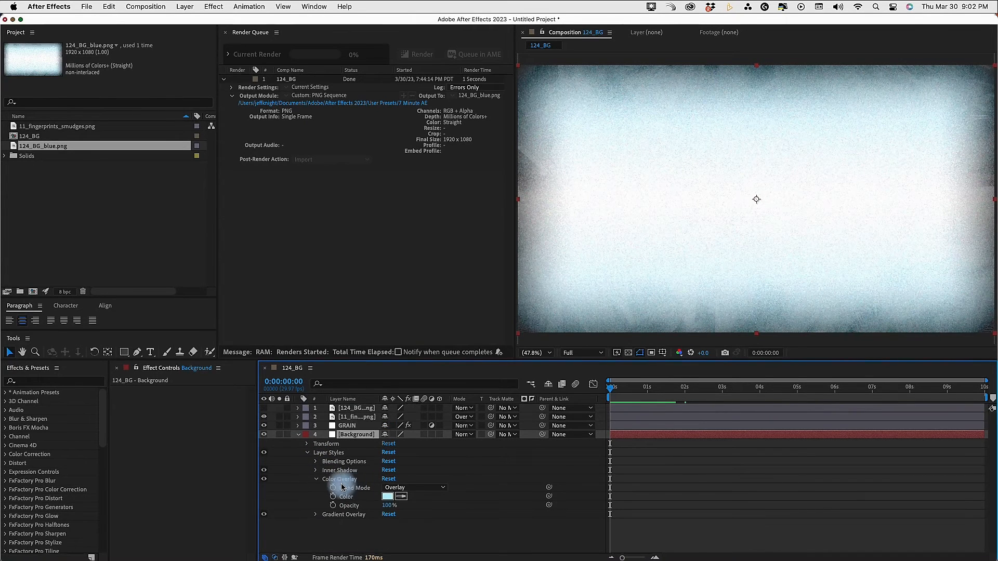
{"action": "left_click", "coordinate": [387, 497]}
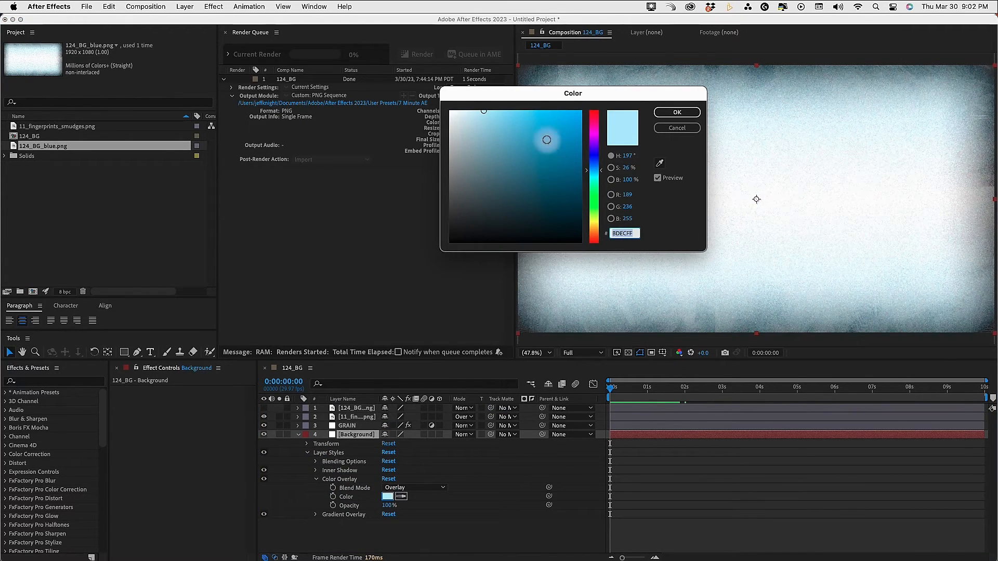
{"action": "left_click", "coordinate": [593, 224]}
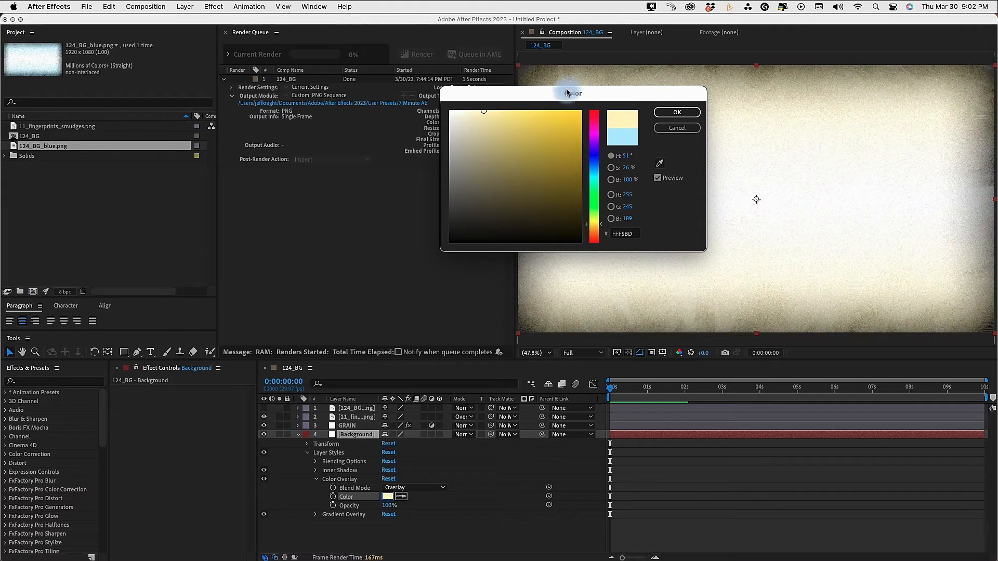
{"action": "left_click_drag", "start_coordinate": [557, 92], "coordinate": [373, 105]}
{"action": "left_click", "coordinate": [493, 126]}
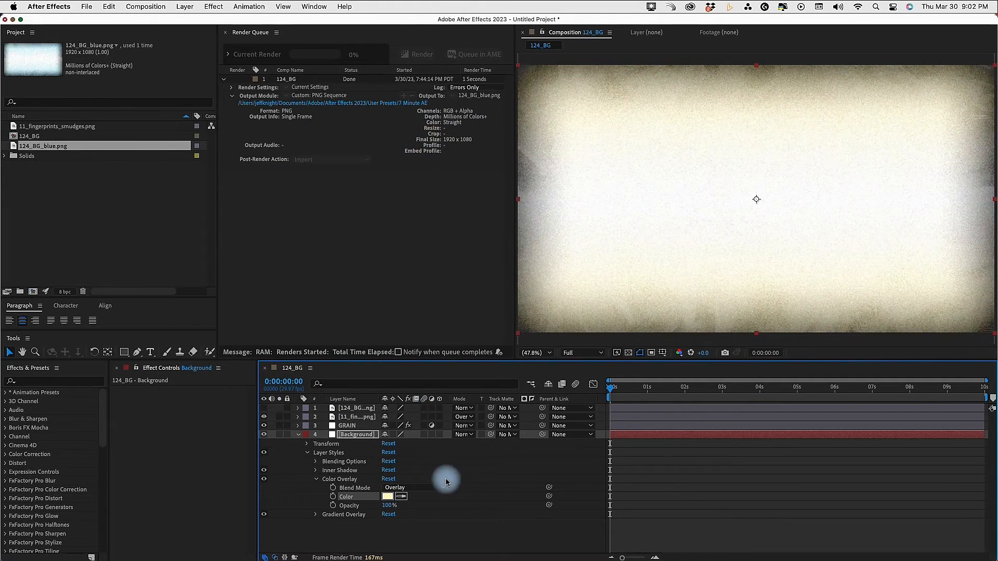
{"action": "left_click", "coordinate": [298, 436]}
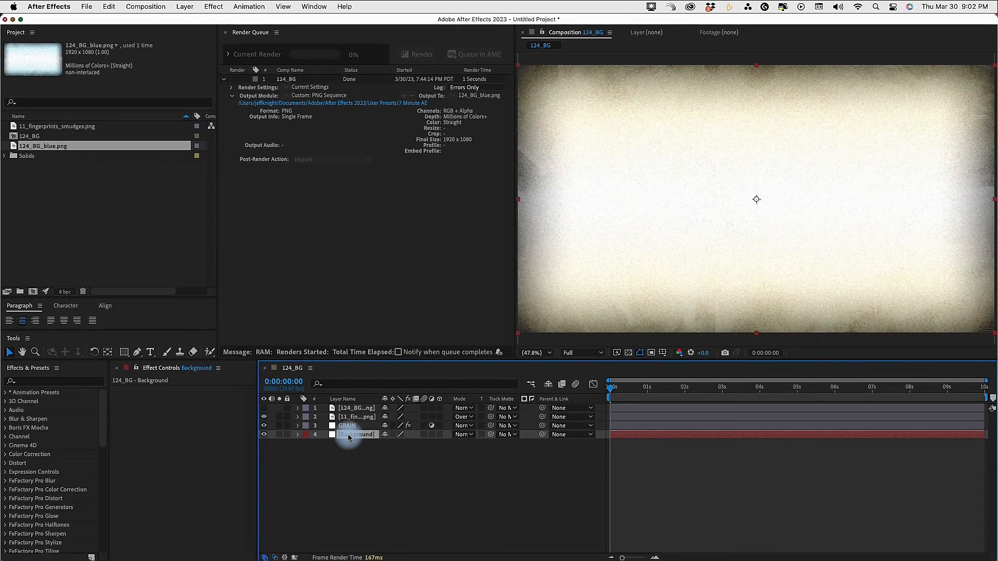
Add the 0:00:00:00 frame to the Render Queue as a PNG still and set its Post-Render Action to Import
{"action": "key", "text": "ctrl+super+m"}
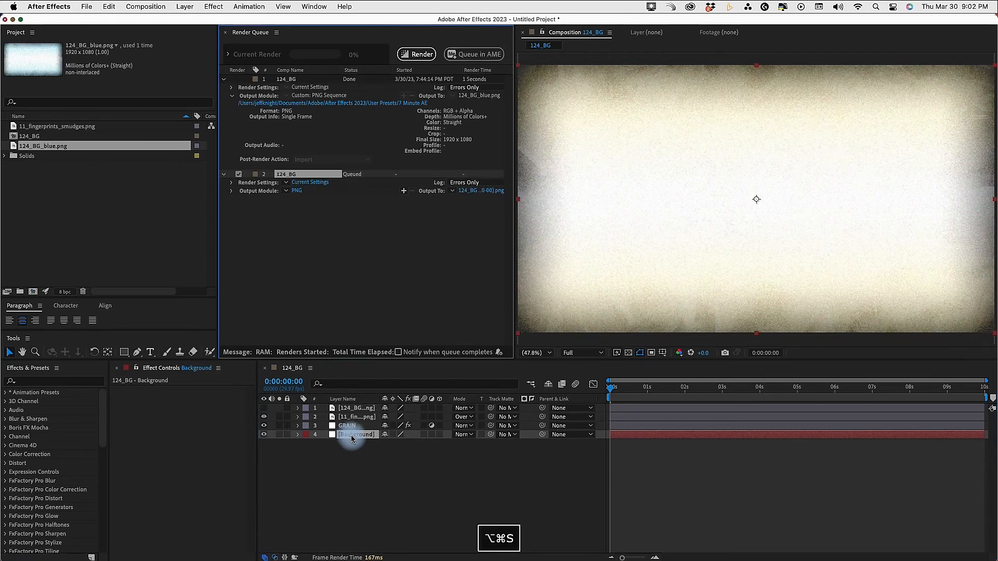
{"action": "left_click", "coordinate": [222, 79]}
{"action": "left_click", "coordinate": [231, 104]}
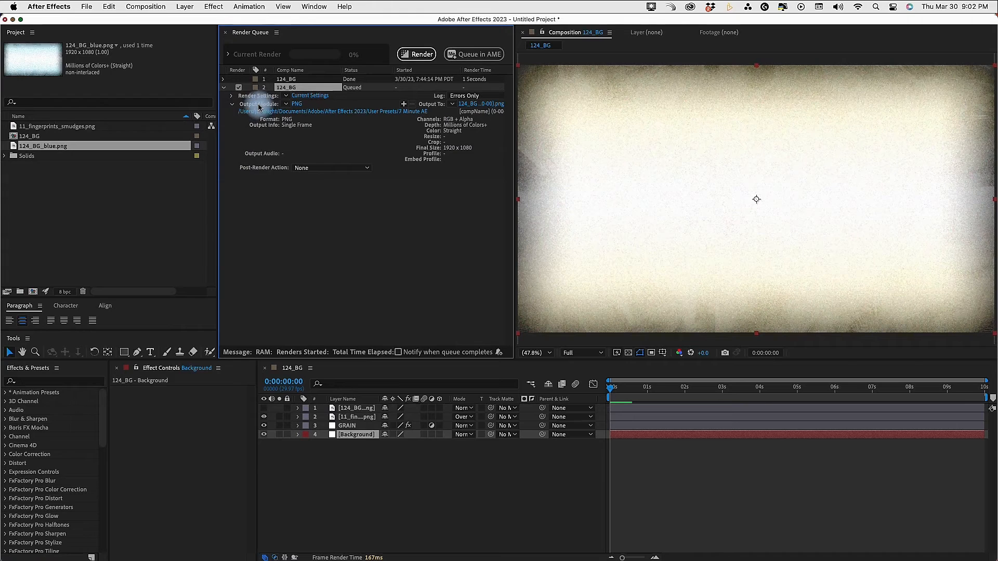
{"action": "left_click", "coordinate": [315, 167]}
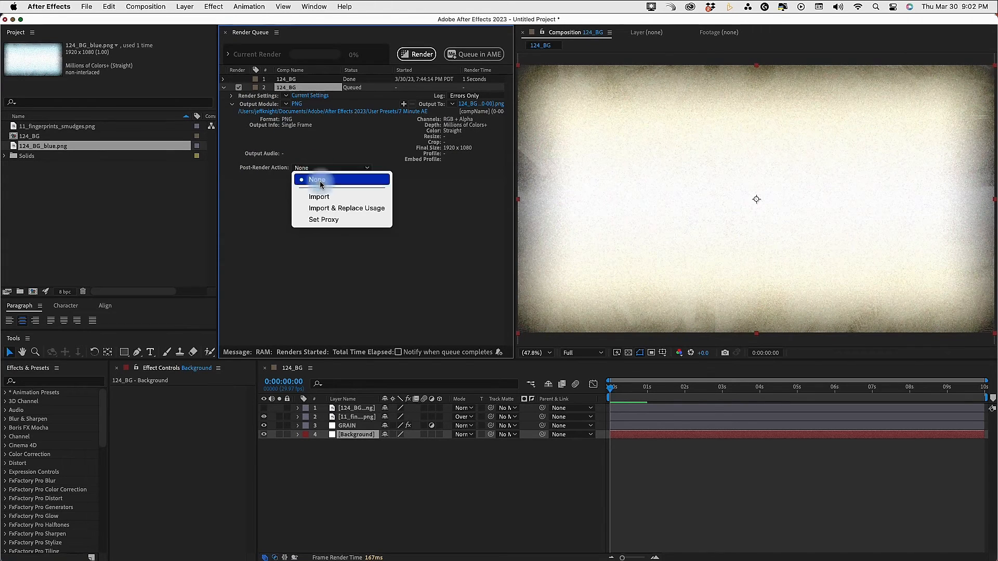
{"action": "left_click", "coordinate": [323, 197]}
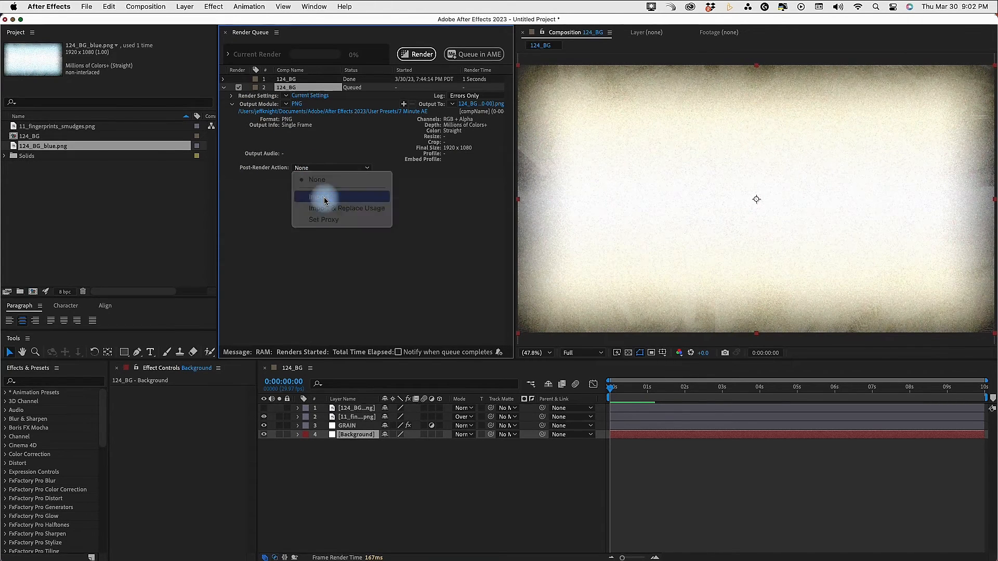
Set the queued frame's output file to 124_BG_orange.png in the 7 Minute AE folder and render it
{"action": "left_click", "coordinate": [485, 104]}
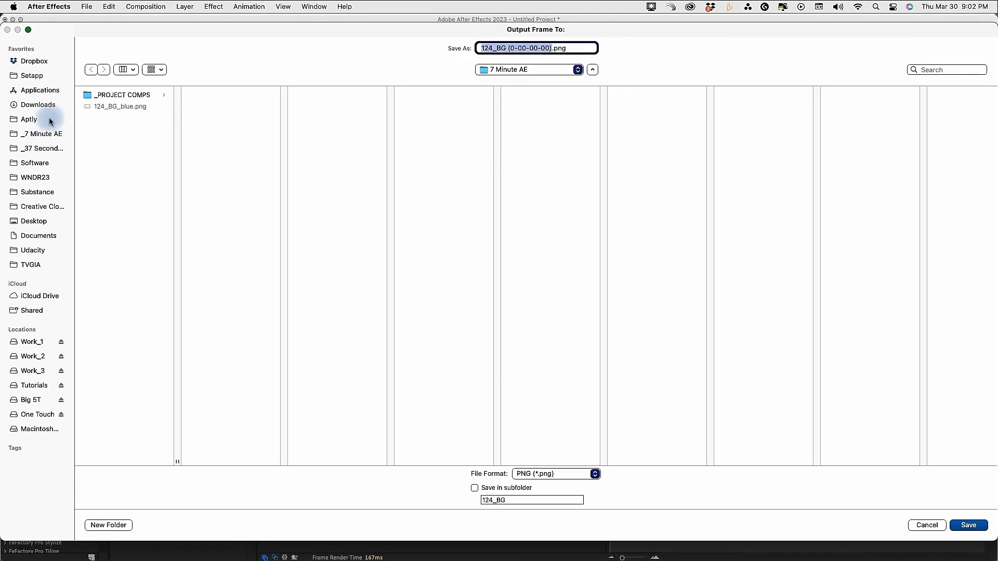
{"action": "left_click", "coordinate": [114, 108]}
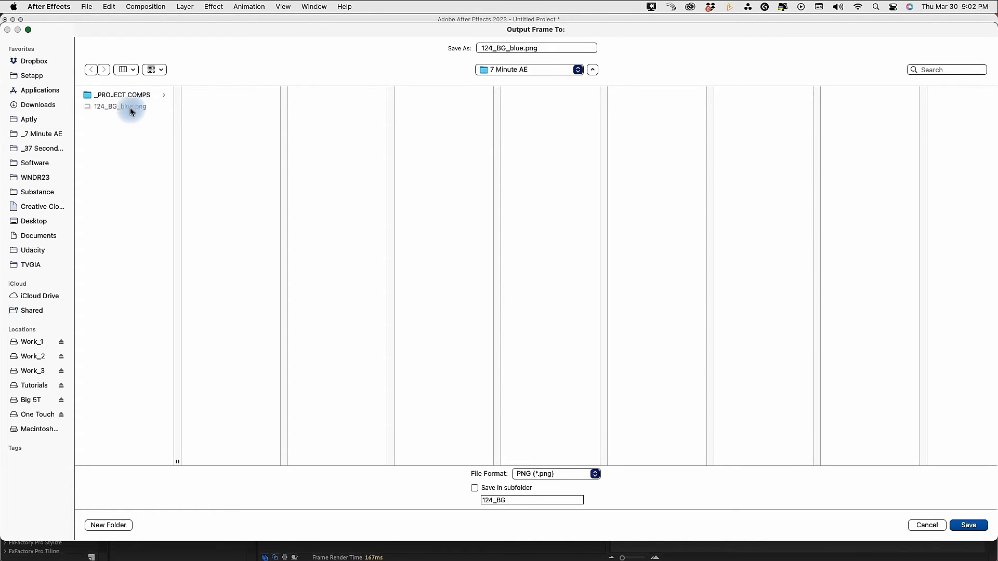
{"action": "key", "text": "super+z"}
{"action": "left_click", "coordinate": [509, 48]}
{"action": "left_click_drag", "start_coordinate": [507, 48], "coordinate": [597, 47]}
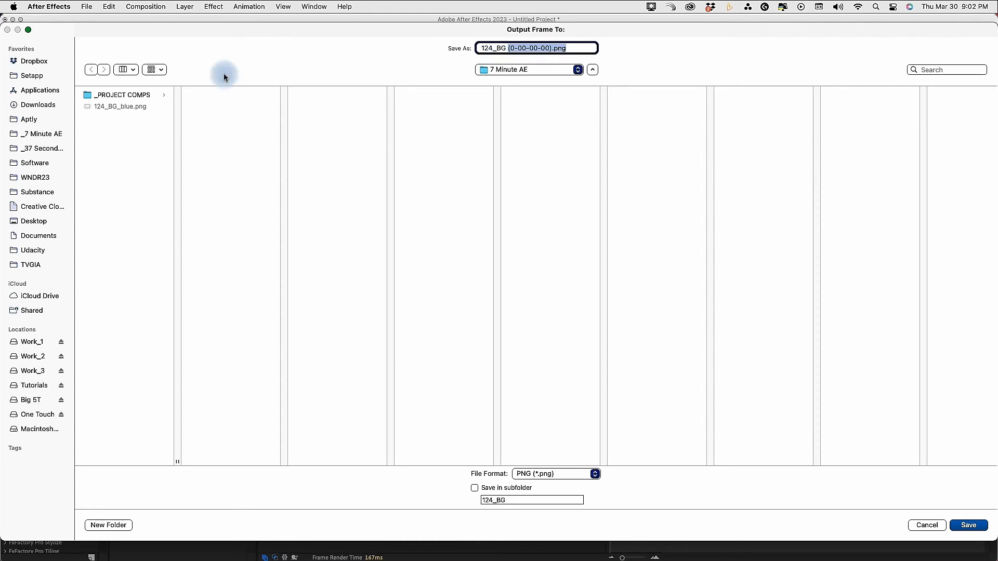
{"action": "left_click", "coordinate": [113, 107]}
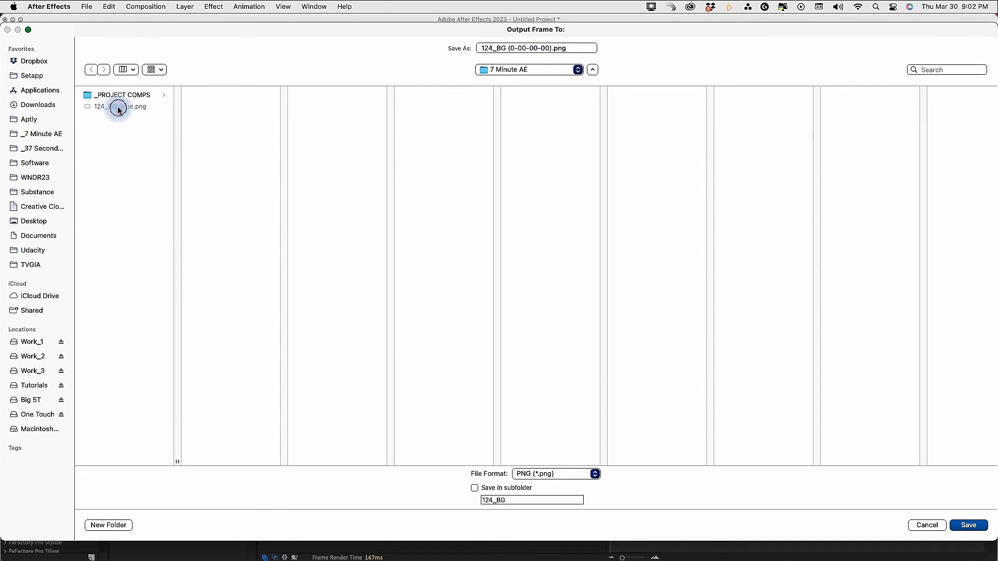
{"action": "left_click", "coordinate": [520, 49]}
{"action": "key", "text": "Delete"}
{"action": "key", "text": "BackSpace"}
{"action": "key", "text": "BackSpace"}
{"action": "key", "text": "BackSpace"}
{"action": "type", "text": "orange"}
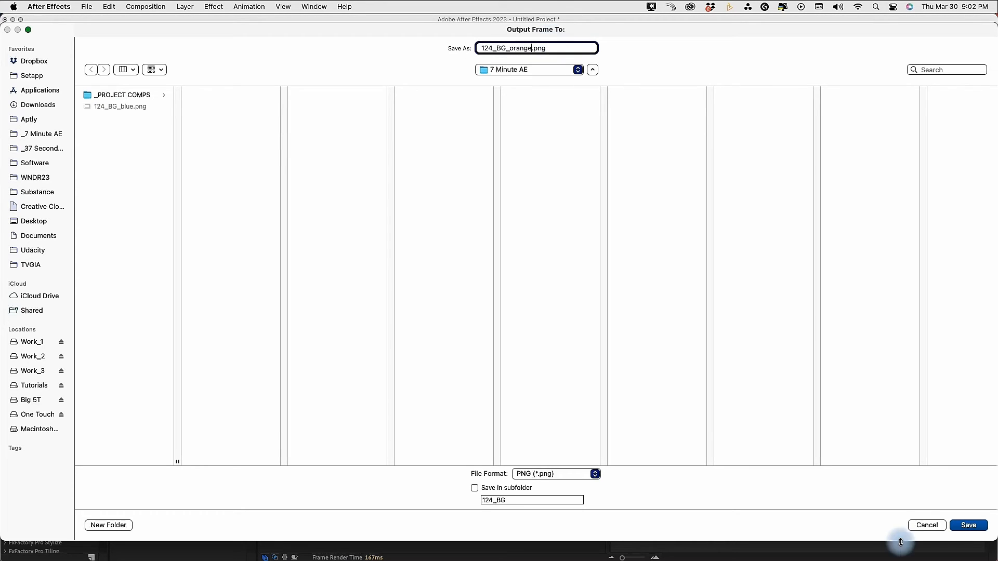
{"action": "left_click", "coordinate": [964, 525]}
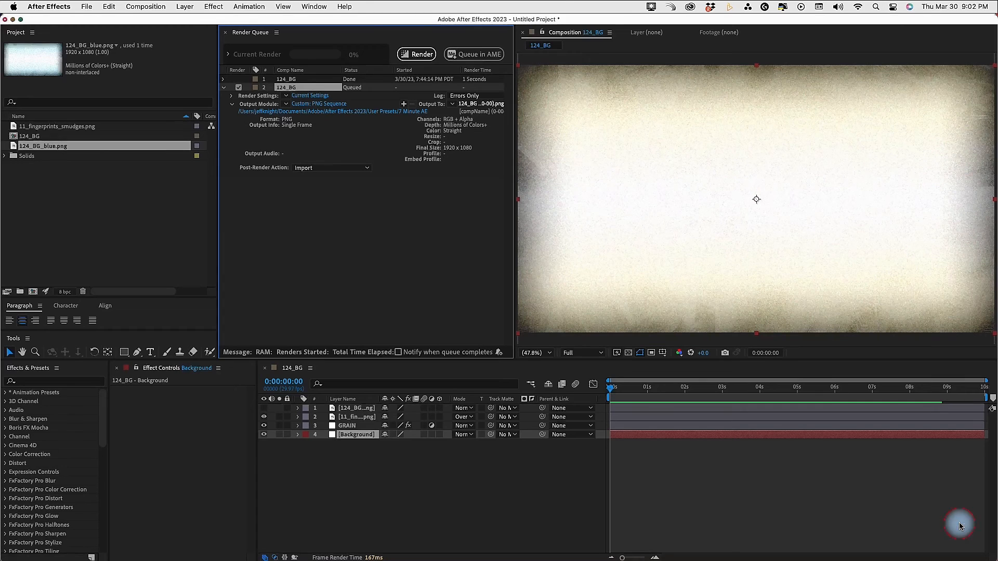
{"action": "left_click", "coordinate": [416, 55]}
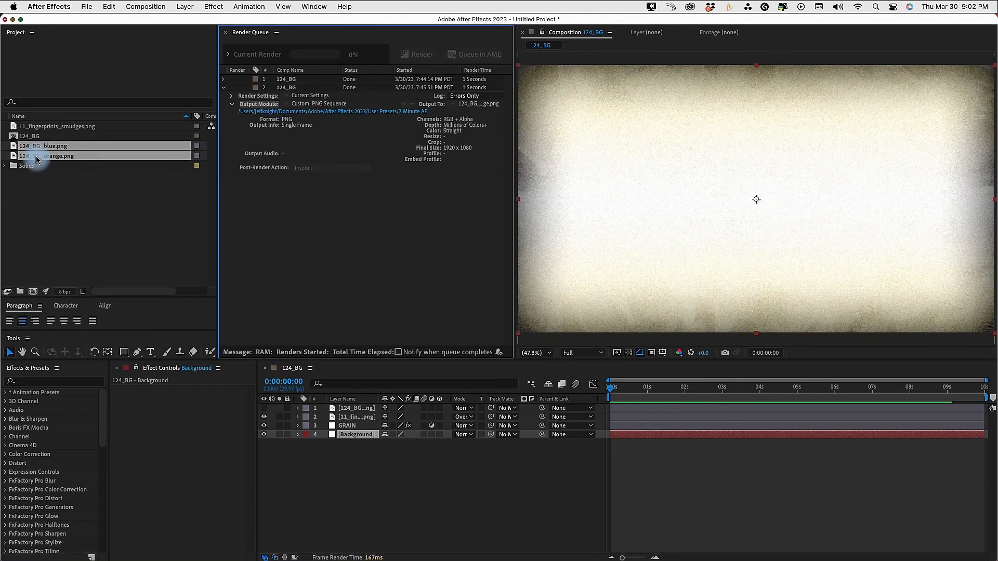
Place the imported 124_BG_orange.png as the top layer of 124_BG and solo both the orange and blue still layers
{"action": "left_click", "coordinate": [42, 157]}
{"action": "left_click_drag", "start_coordinate": [44, 161], "coordinate": [285, 400]}
{"action": "left_click", "coordinate": [279, 416]}
{"action": "left_click", "coordinate": [279, 408]}
{"action": "left_click", "coordinate": [349, 486]}
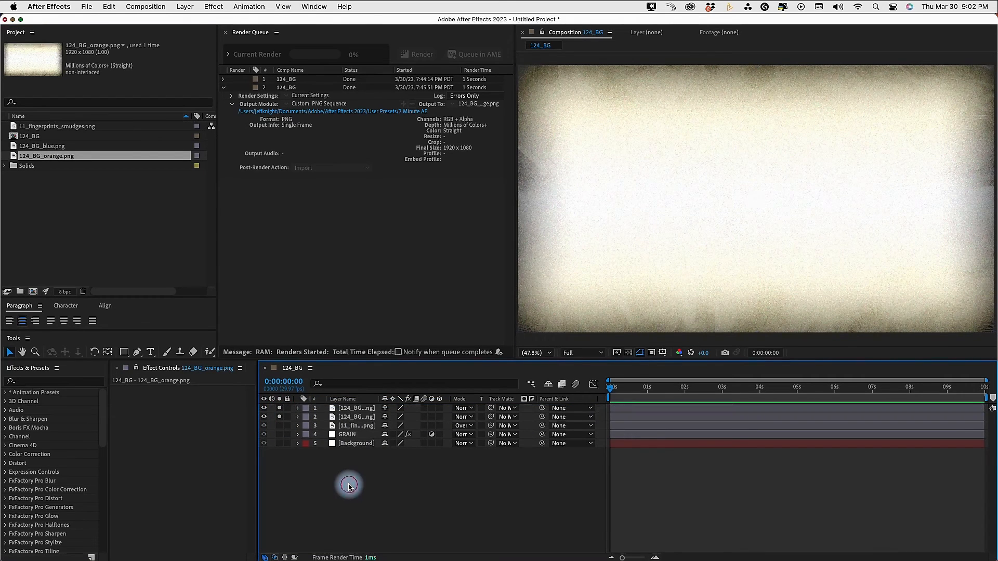
Toggle the orange still's solo state to compare it with the blue still beneath
{"action": "left_click", "coordinate": [280, 408]}
{"action": "left_click", "coordinate": [280, 408]}
{"action": "left_click", "coordinate": [280, 408]}
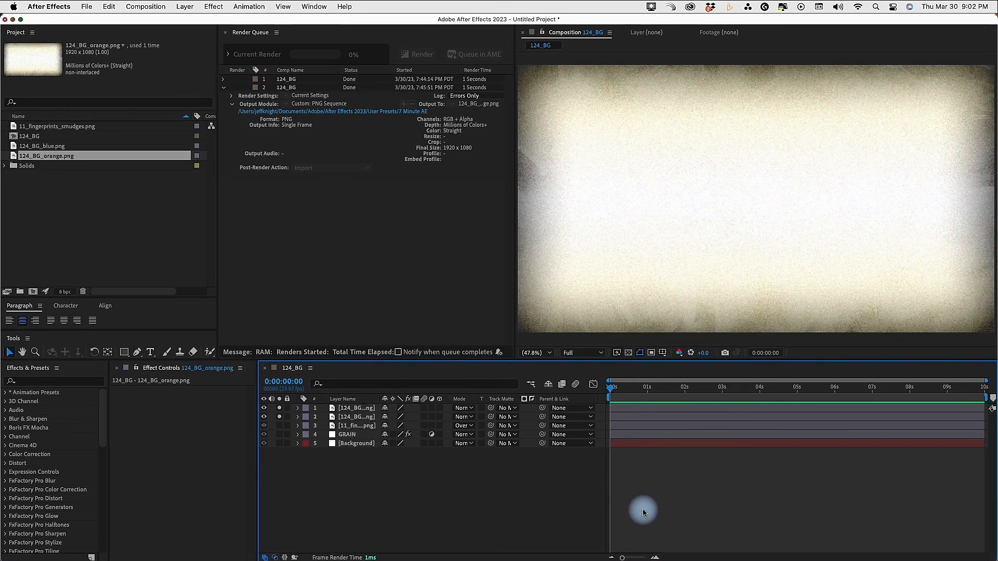